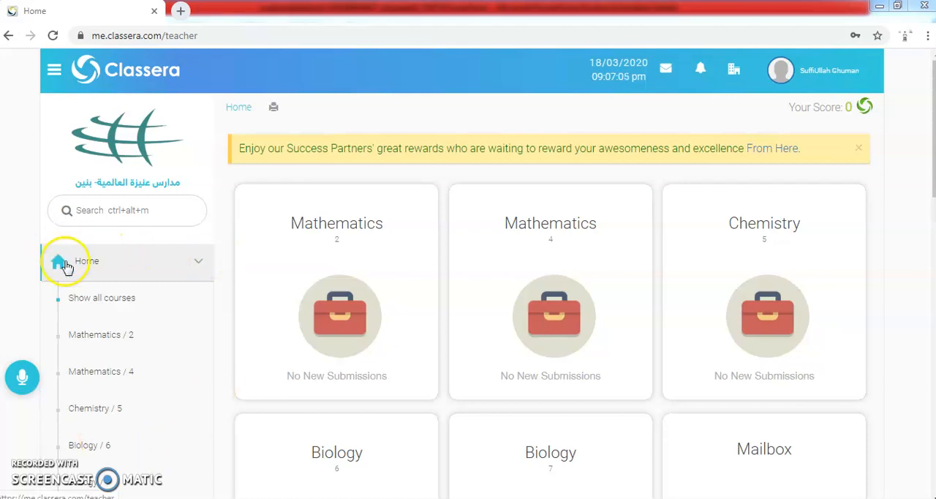
Step: Look over the course cards on the home page and open content management for Mathematics 2
mouse_move(324, 304)
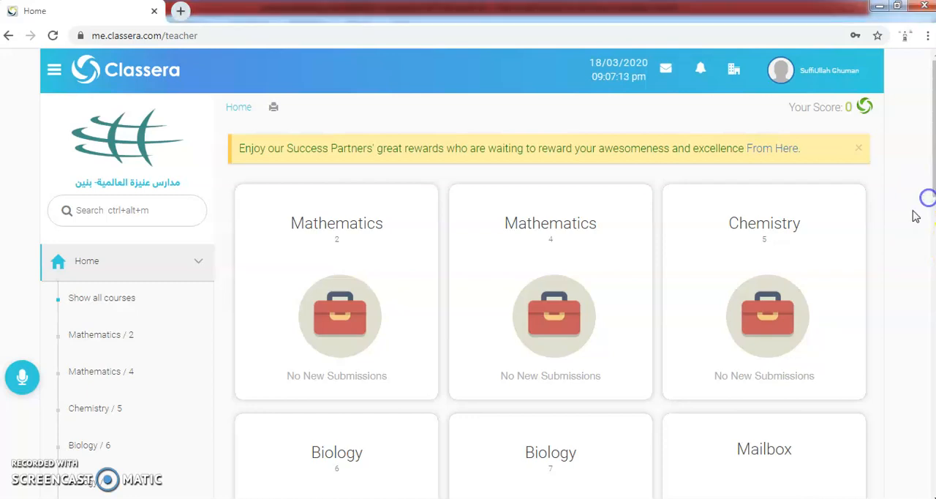
scroll(877, 297, down, 5)
scroll(877, 296, up, 3)
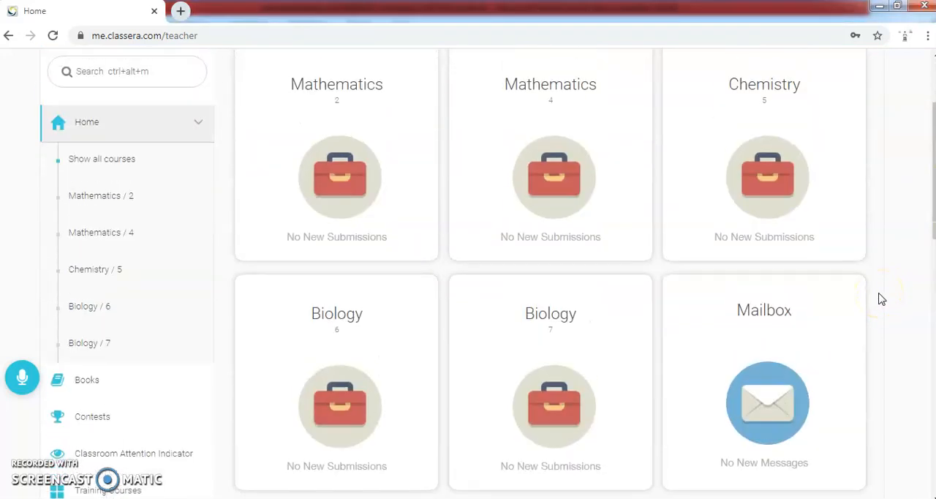
scroll(568, 296, up, 2)
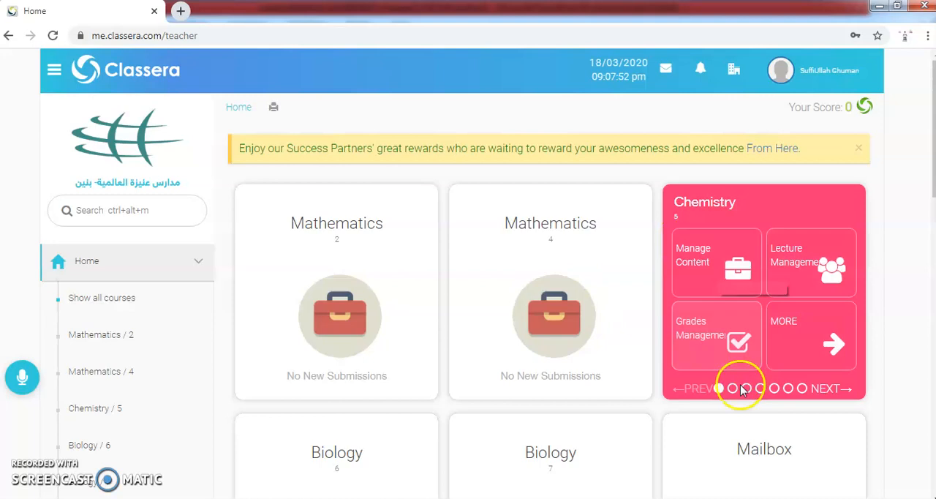
scroll(599, 446, down, 1)
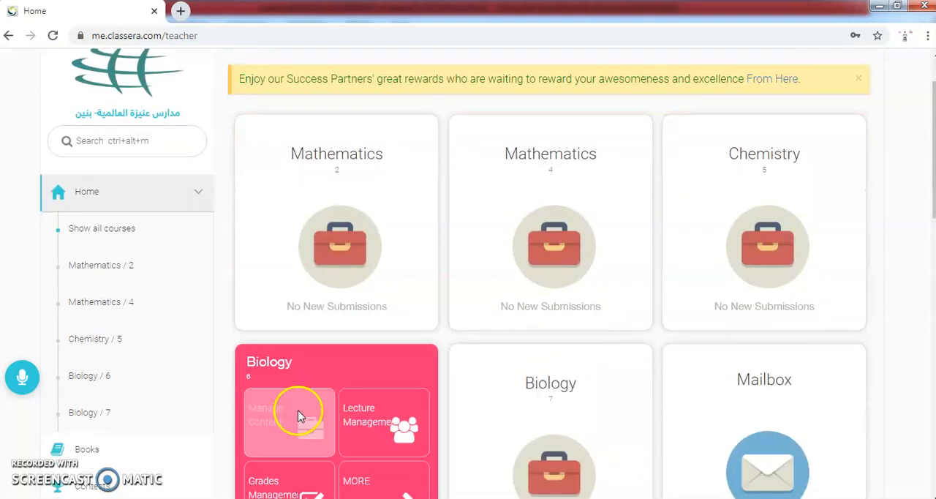
scroll(298, 404, down, 3)
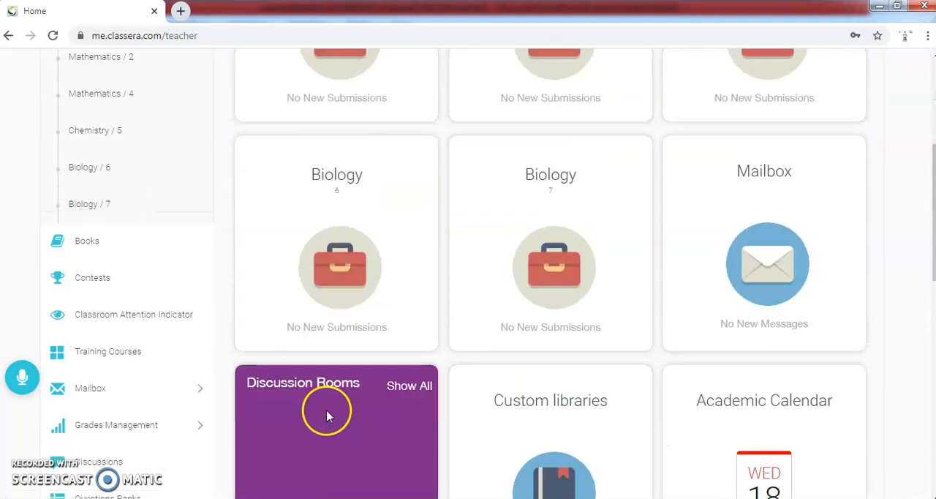
scroll(362, 307, up, 4)
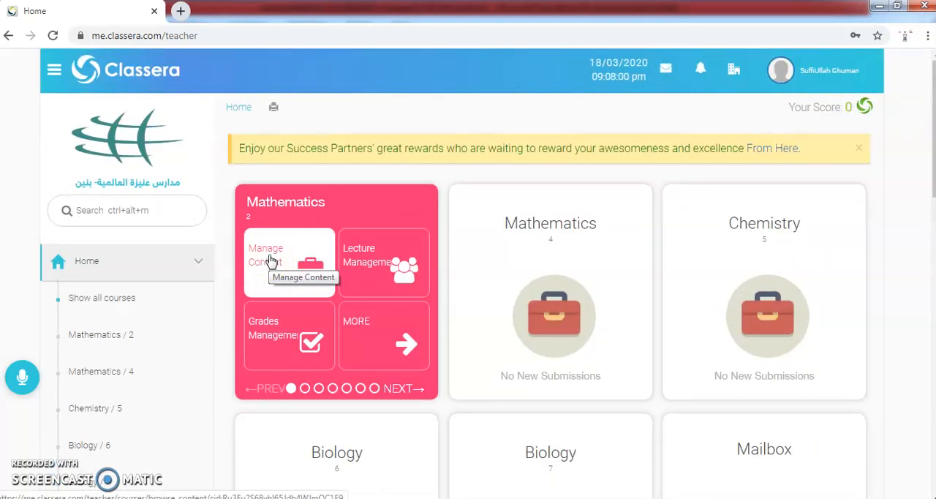
click(270, 259)
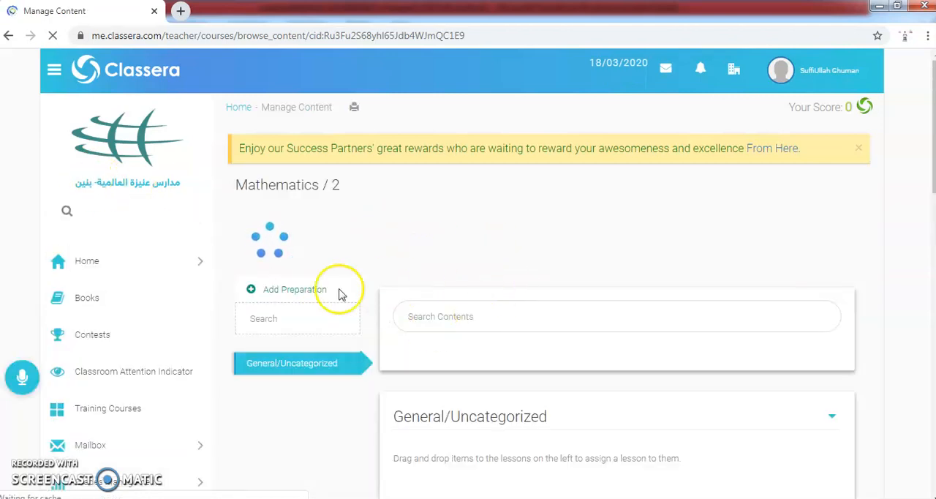
Step: Open the form for adding a preparation and examine its title, outcomes, standards, objectives and task sections
scroll(438, 277, down, 2)
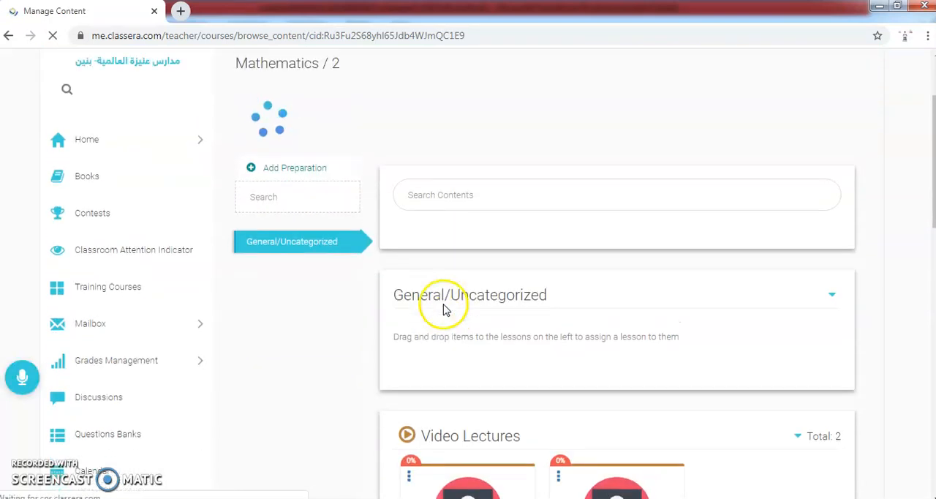
scroll(439, 251, up, 1)
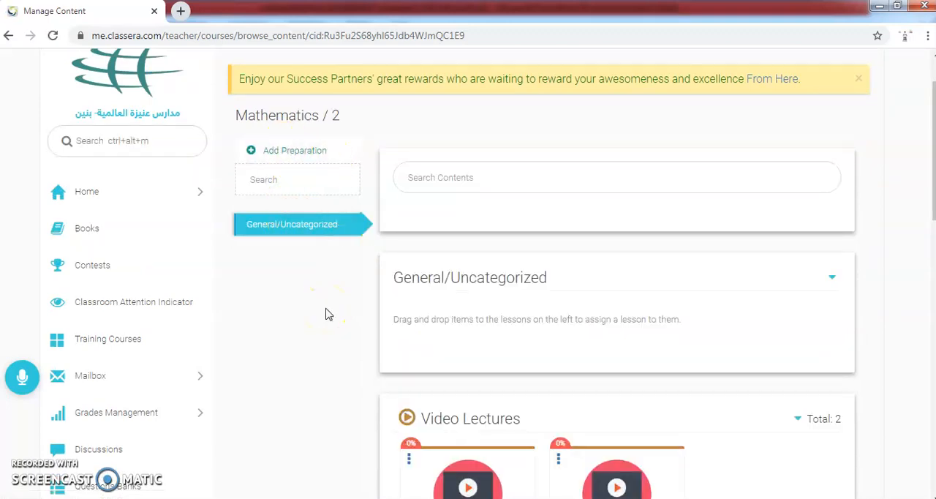
click(275, 155)
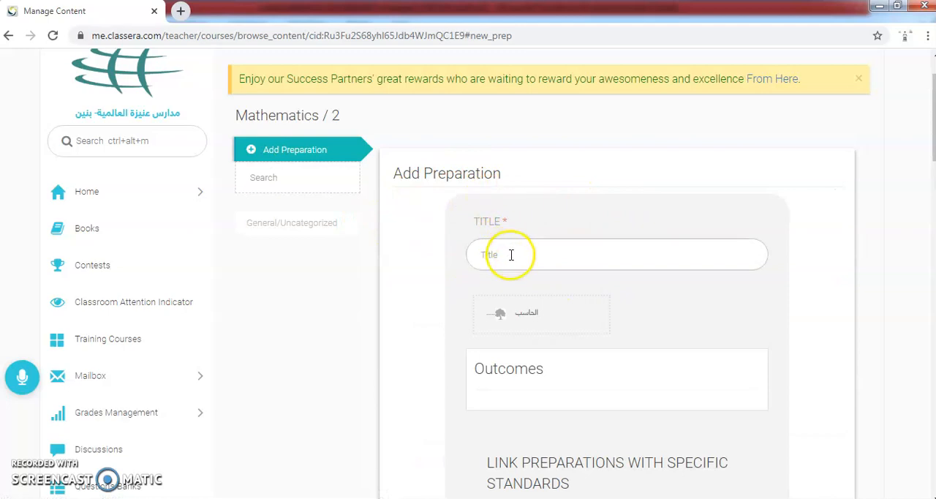
scroll(540, 363, down, 1)
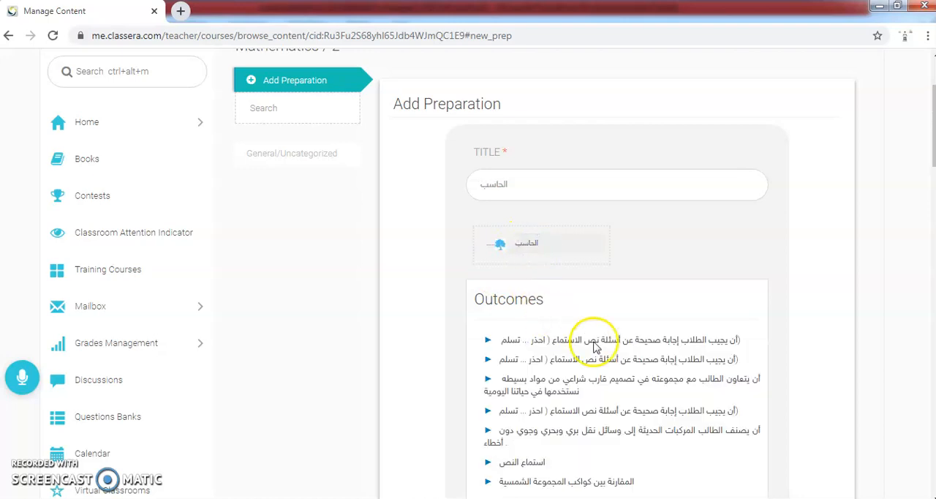
scroll(563, 365, down, 1)
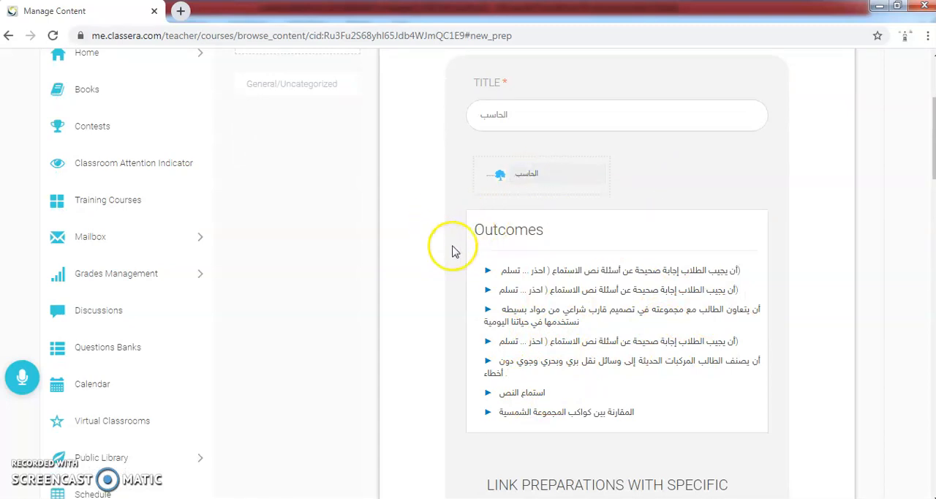
scroll(454, 249, down, 3)
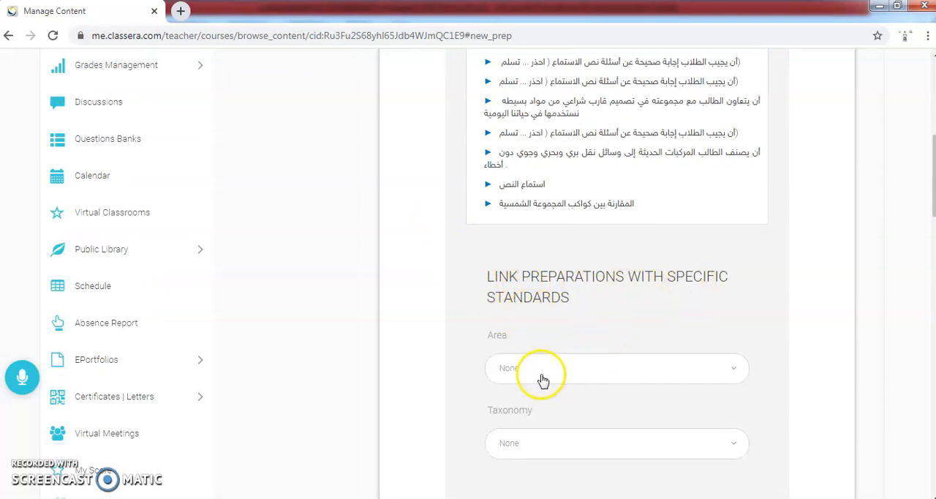
scroll(541, 417, down, 1)
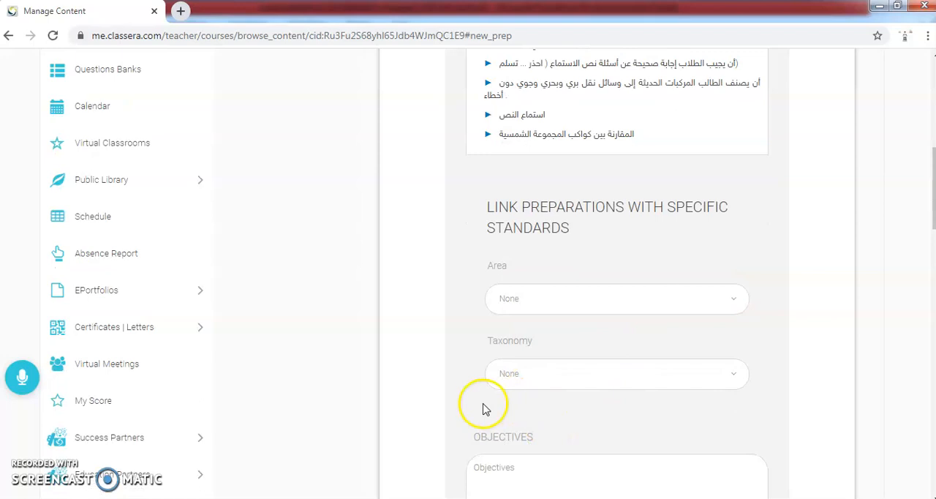
scroll(504, 402, down, 1)
scroll(584, 420, down, 2)
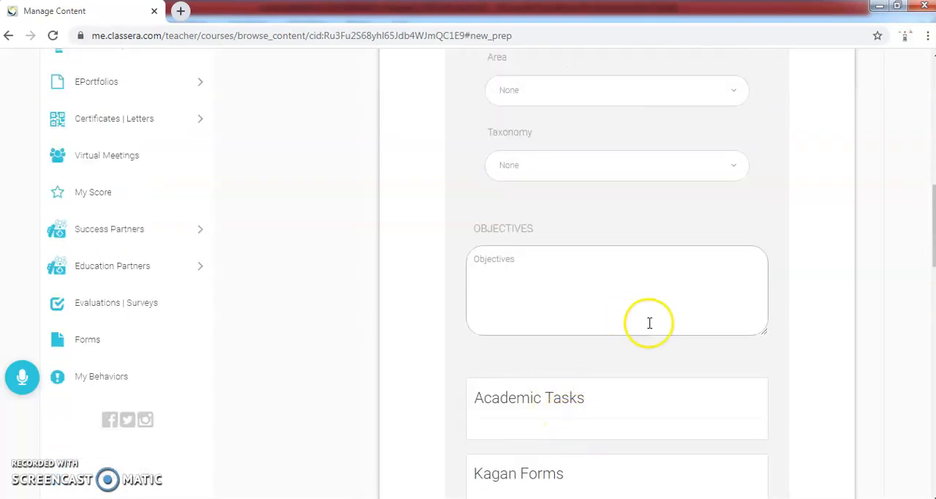
scroll(537, 391, down, 1)
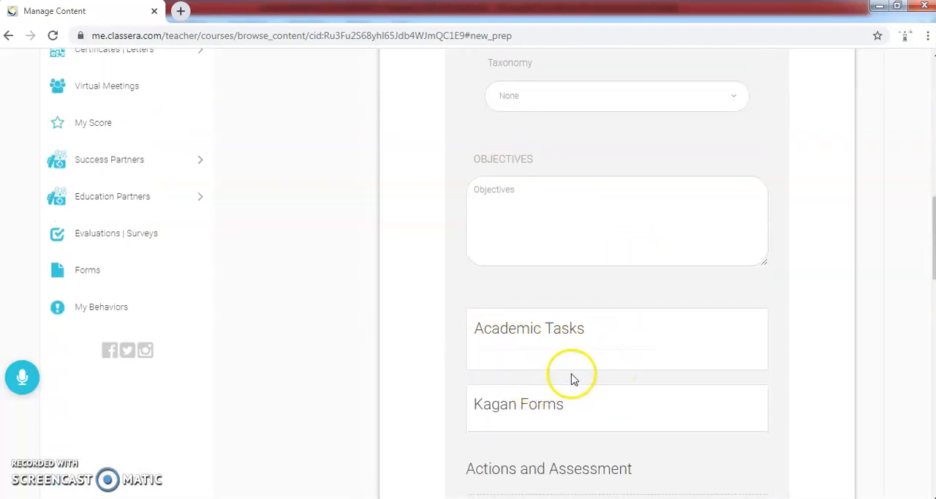
scroll(534, 351, up, 10)
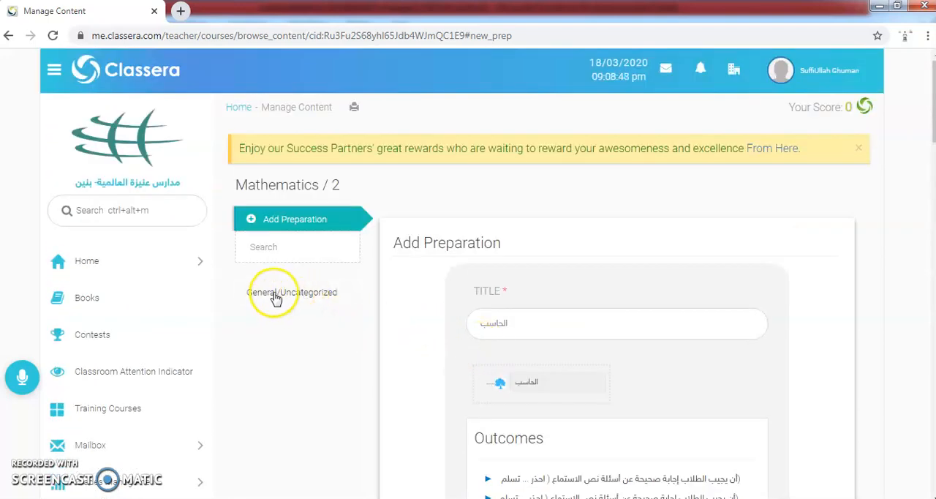
Step: Show the General/Uncategorized content and look through its video lecture, course material and discussion room sections
click(276, 298)
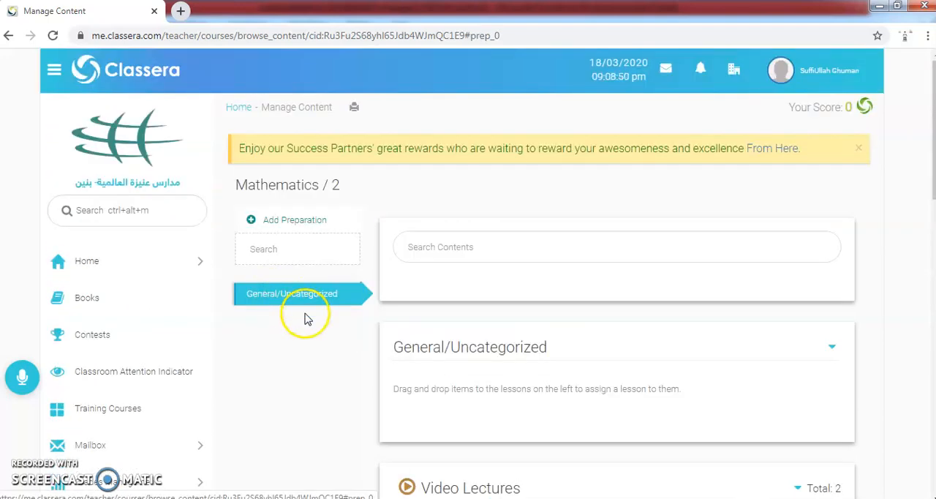
scroll(527, 271, down, 2)
scroll(468, 292, down, 1)
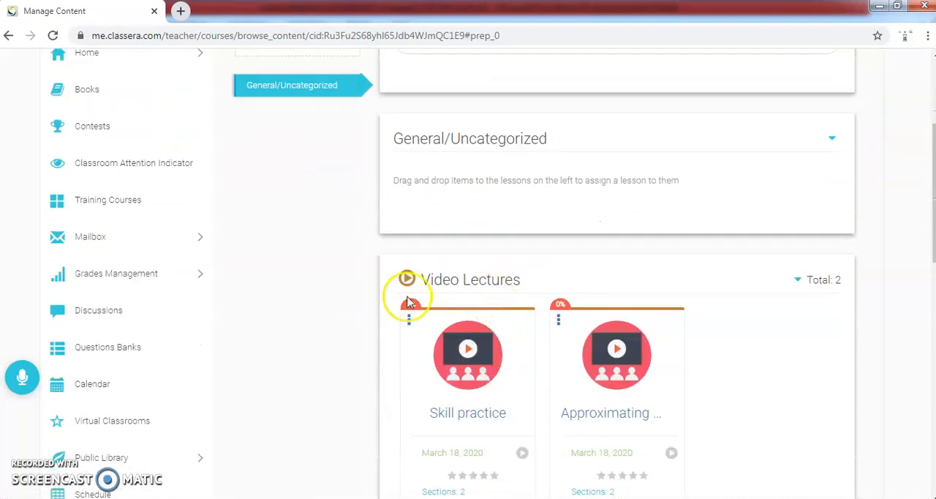
scroll(403, 369, down, 2)
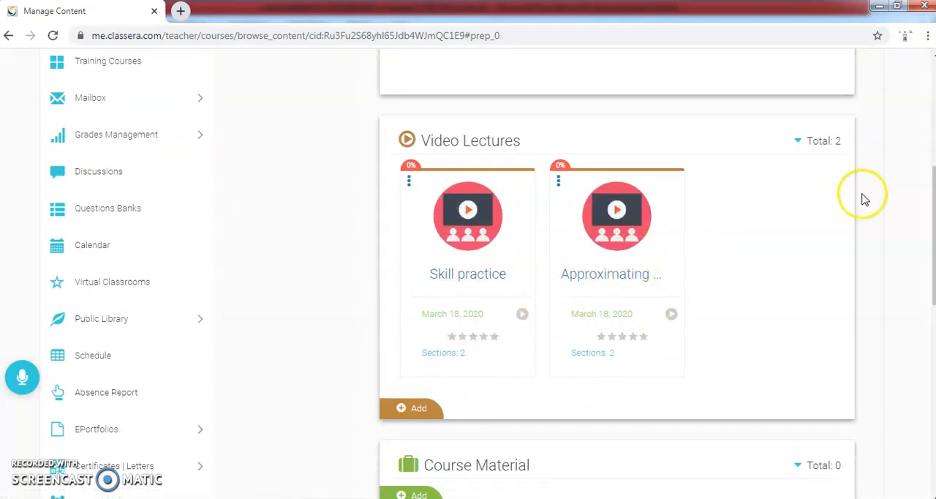
scroll(387, 338, down, 3)
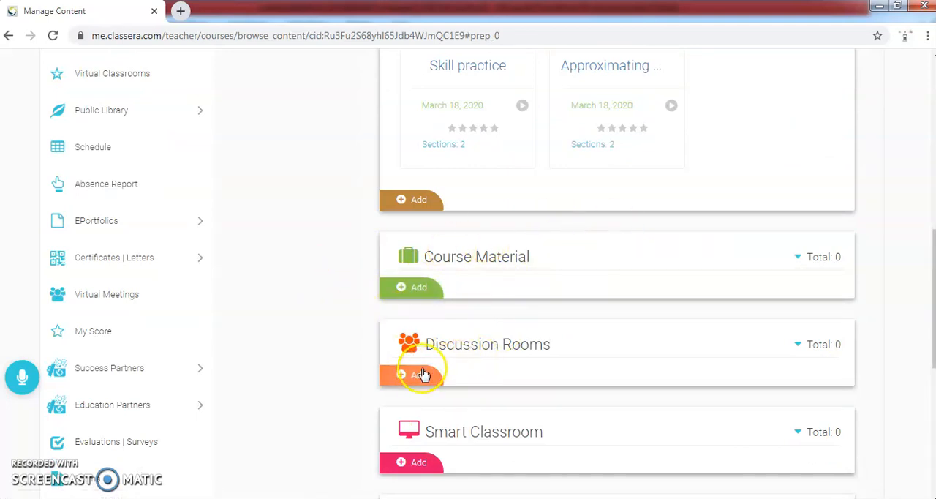
Step: Open the form for adding a smart classroom and review its title field and class choices
scroll(509, 392, down, 2)
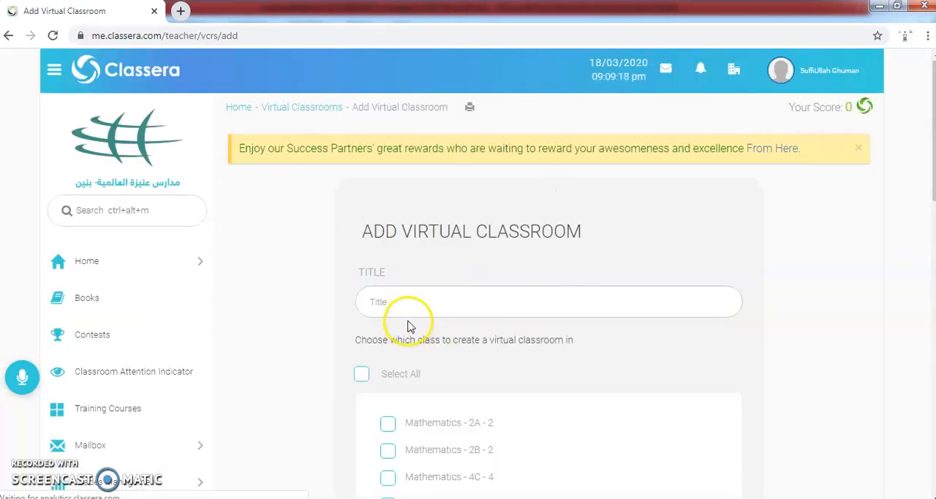
scroll(409, 322, down, 2)
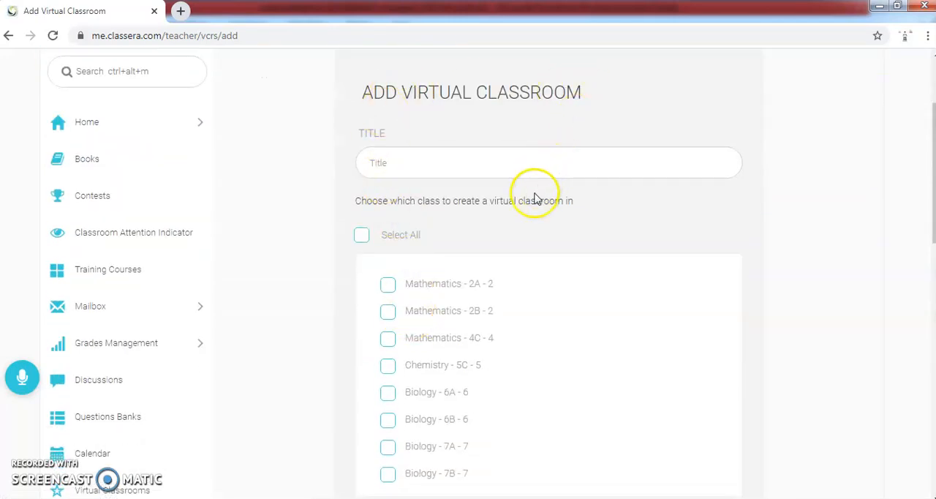
scroll(459, 355, down, 3)
scroll(361, 345, up, 5)
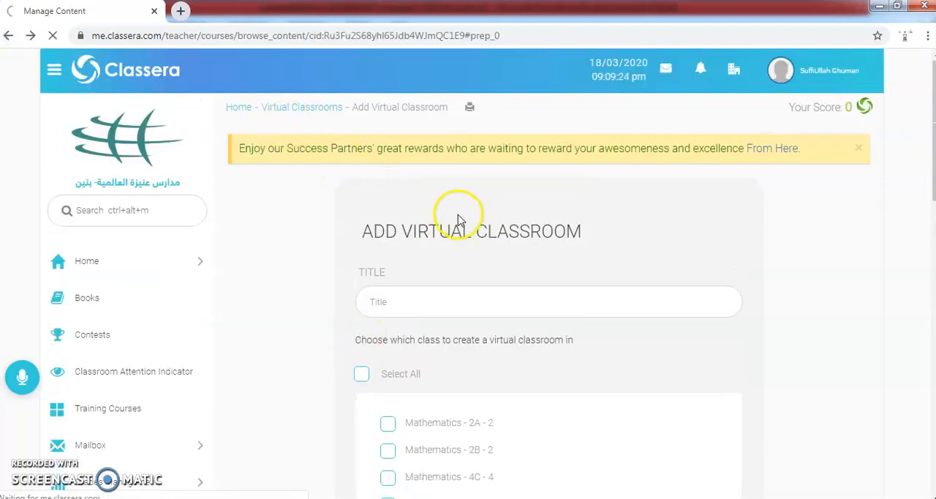
Step: Return to the Mathematics 2 content and open the upload form for a new video lecture
scroll(480, 255, up, 3)
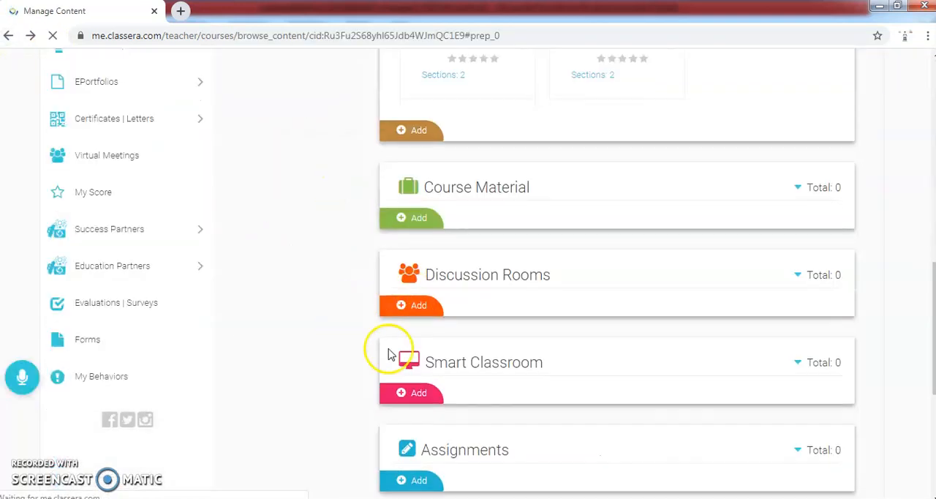
scroll(453, 205, up, 1)
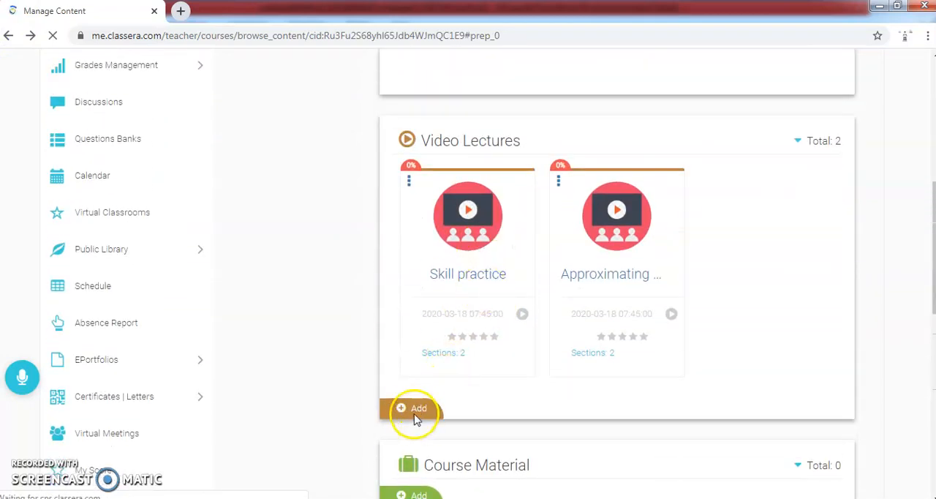
scroll(412, 413, down, 1)
click(410, 340)
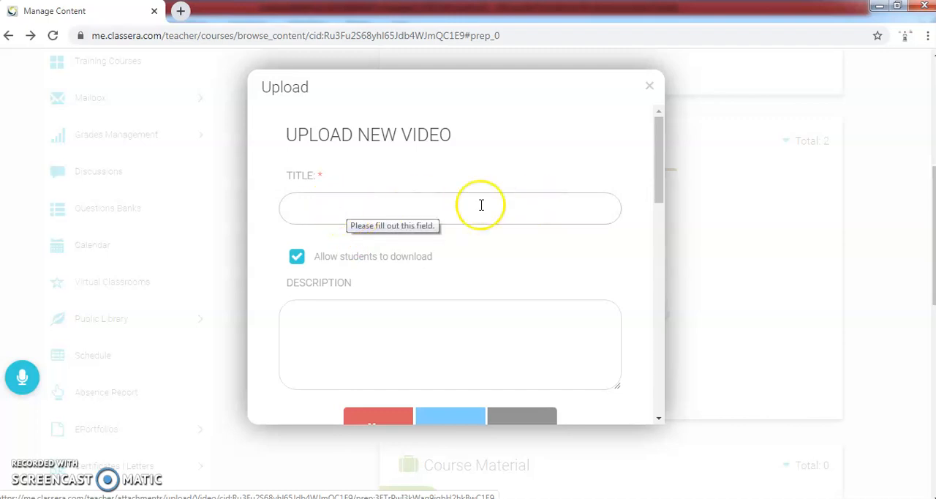
Step: Go over the new video's title, description and student download option
click(379, 209)
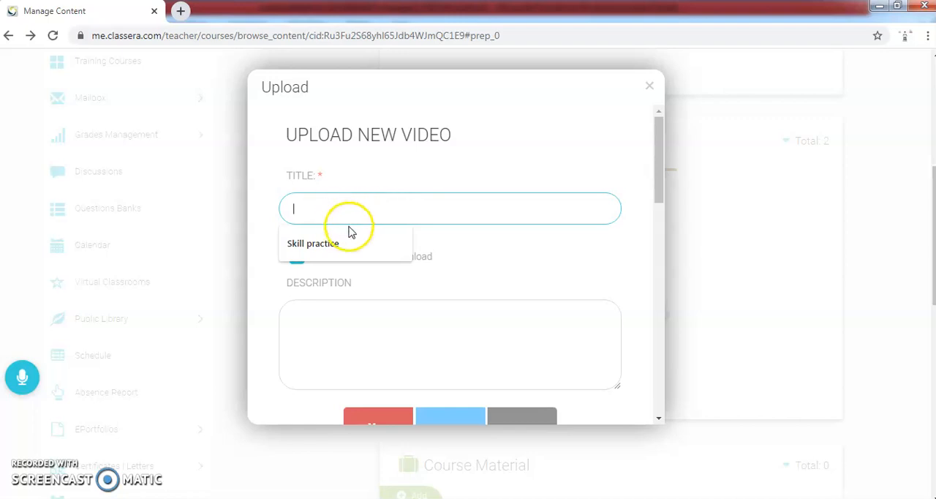
click(480, 342)
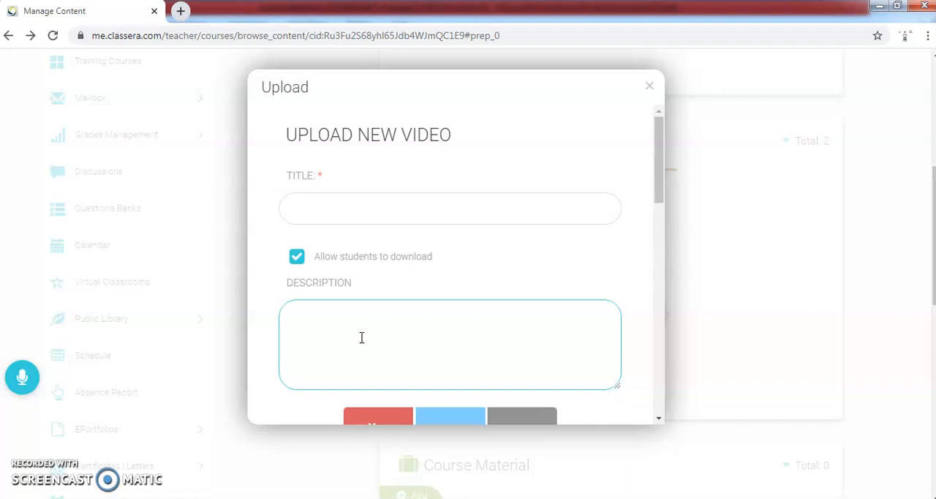
click(302, 260)
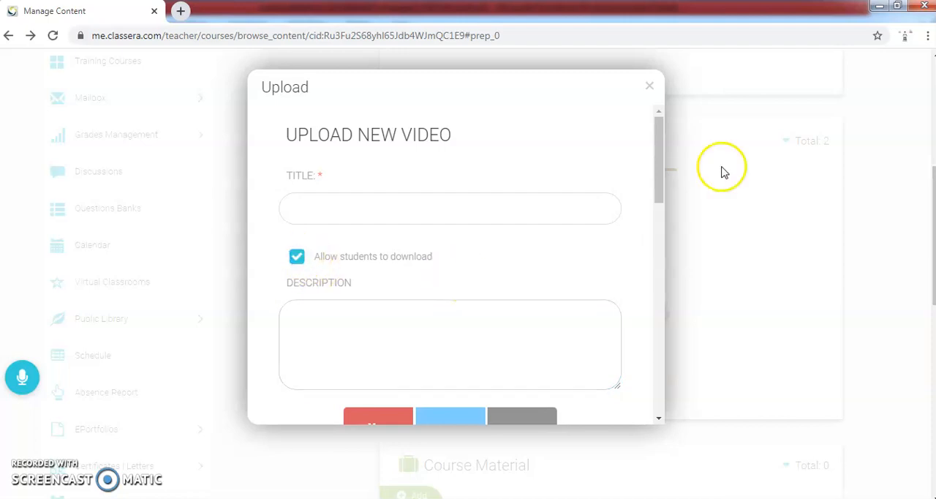
Step: Choose YouTube as the source of the new video and activate its link field
drag(658, 181, 660, 264)
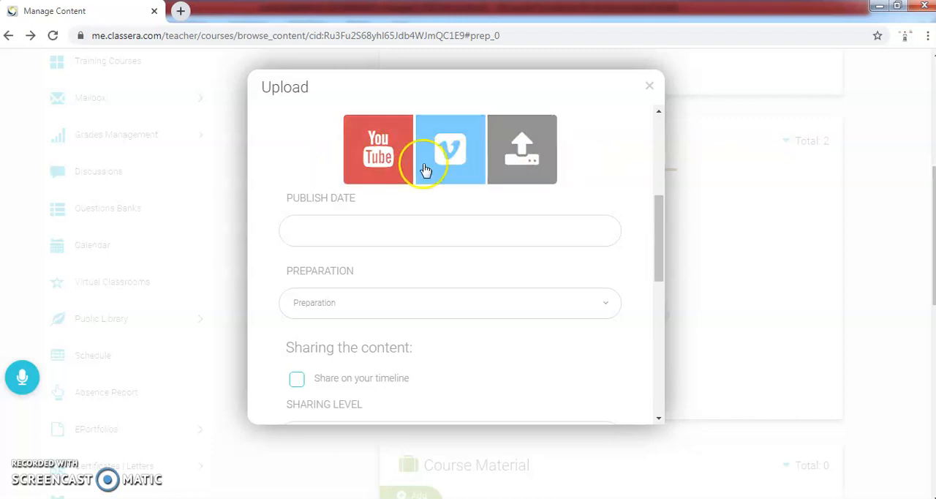
click(372, 158)
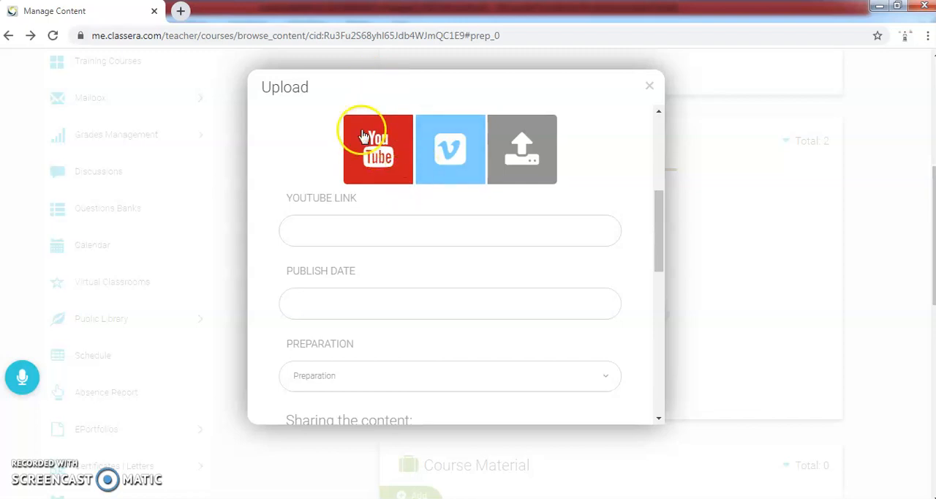
click(311, 229)
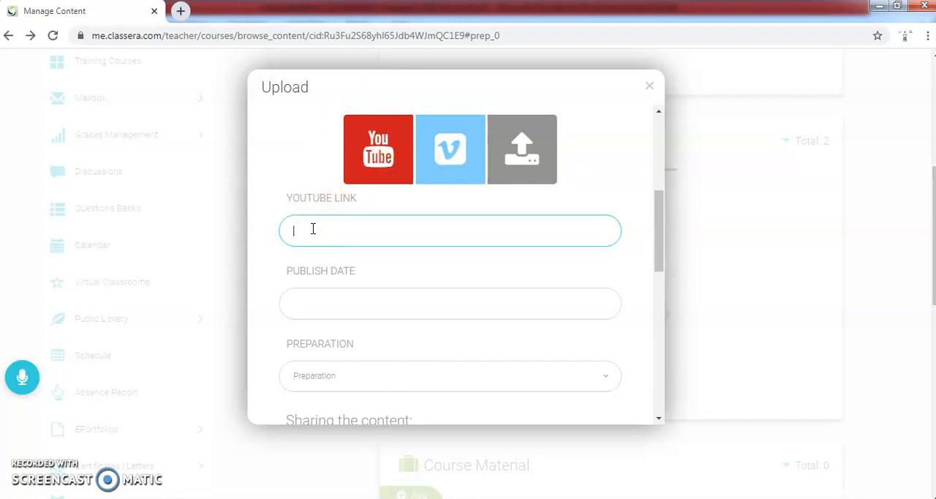
Step: Set the new video's title to "Skill practice" using the suggested entry
scroll(315, 229, up, 4)
click(335, 203)
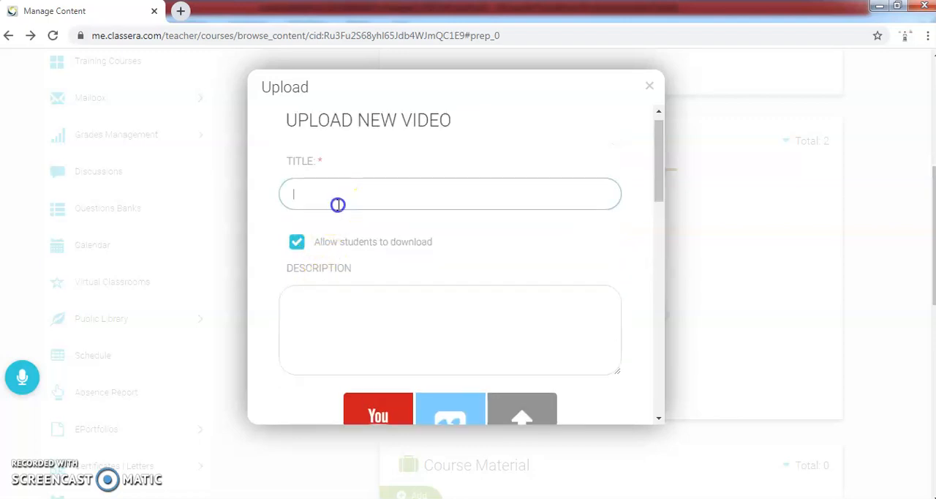
click(324, 228)
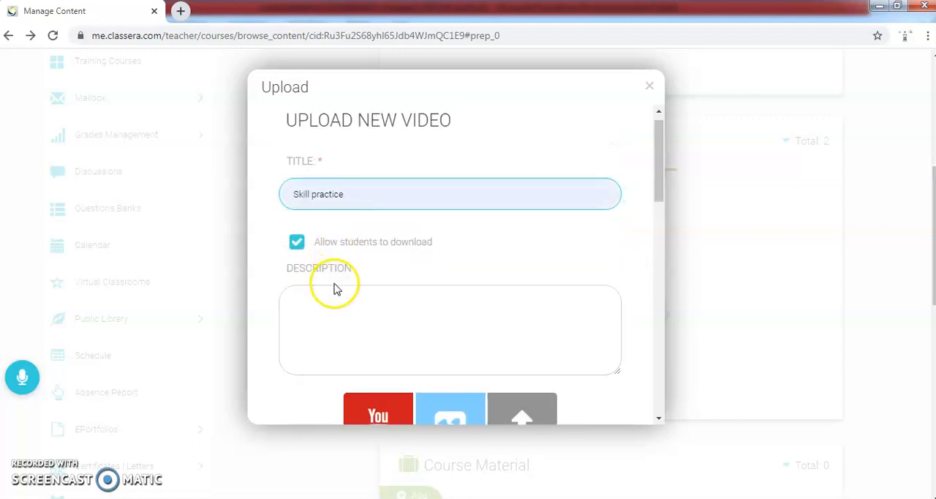
Step: Enter "dgdfgdfgfg" as the new video's description
click(343, 307)
scroll(343, 308, down, 1)
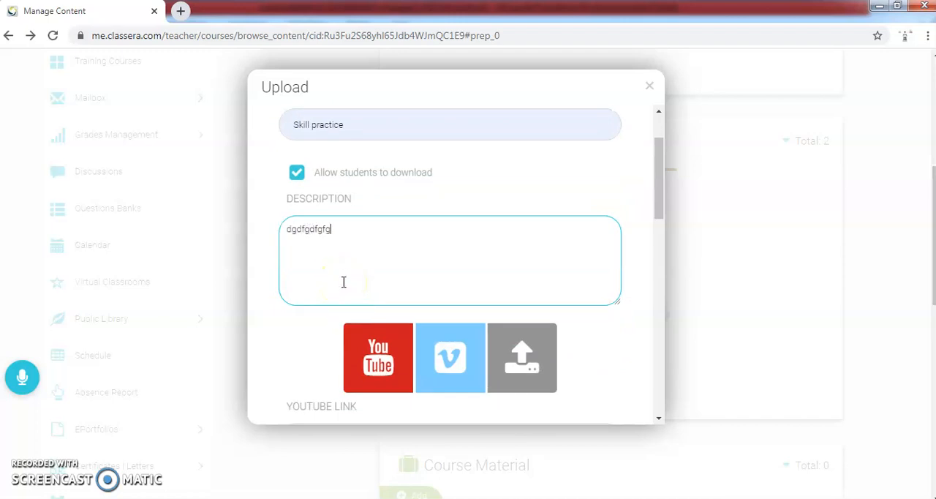
text(dgdfgdfgfg)
scroll(343, 281, down, 1)
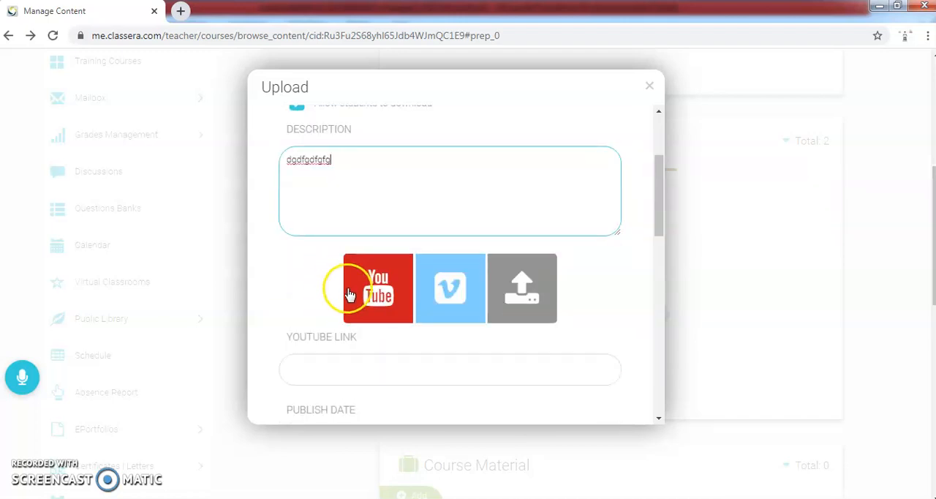
click(376, 298)
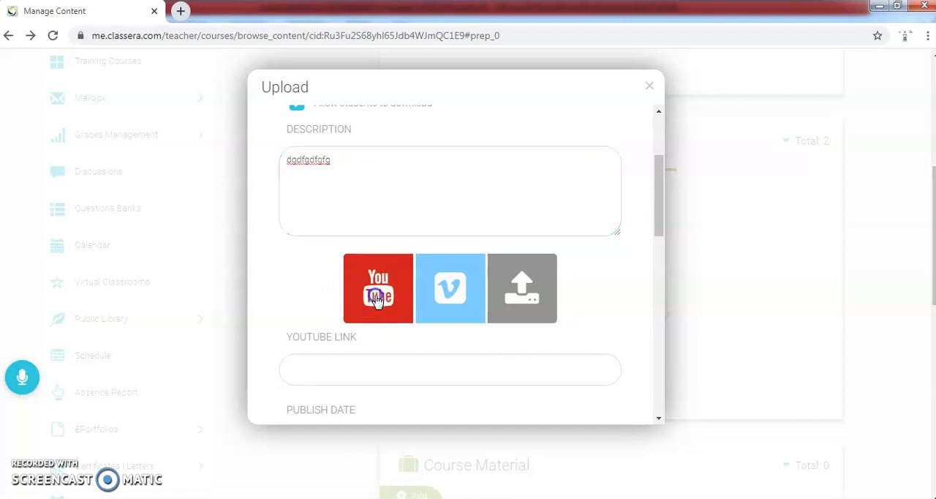
click(351, 363)
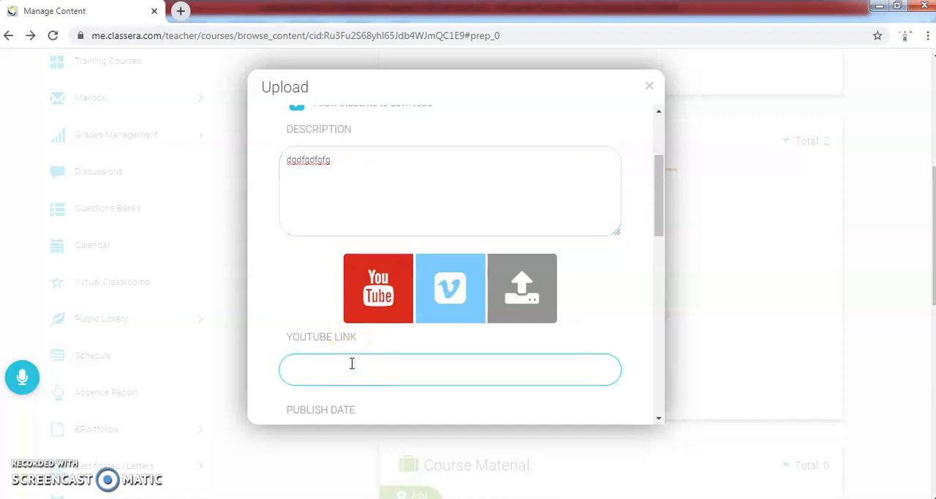
text(https://www.youtube.com/watch?v=wNyd4U-uFQM)
click(280, 293)
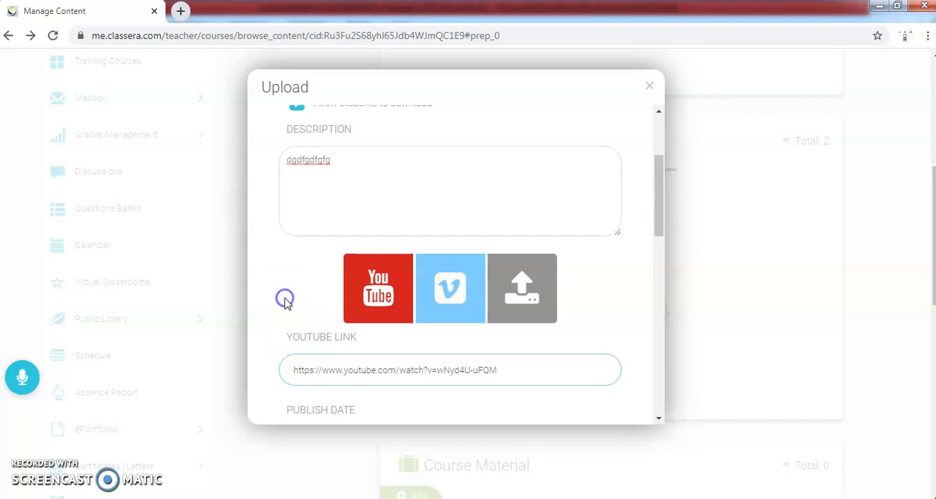
Step: Set the new video's publish date to 19 March 2020 at 7:45 AM
scroll(286, 302, down, 2)
click(331, 302)
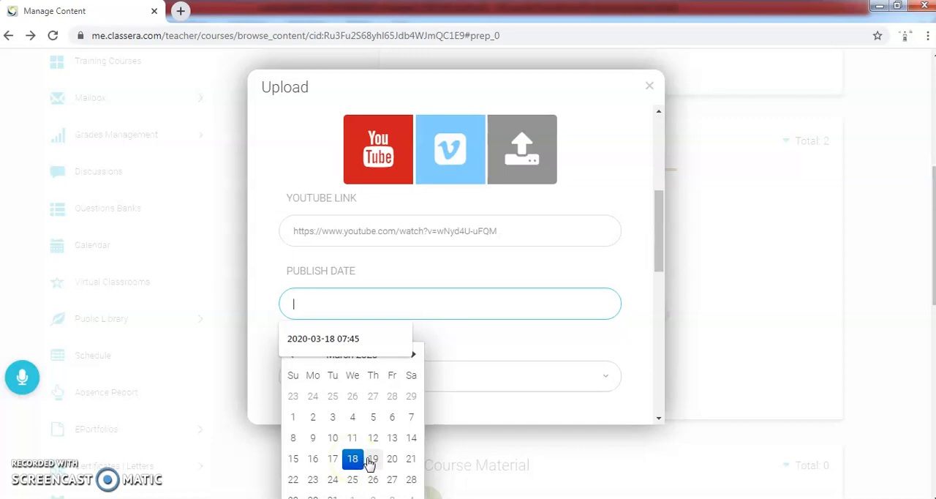
click(373, 458)
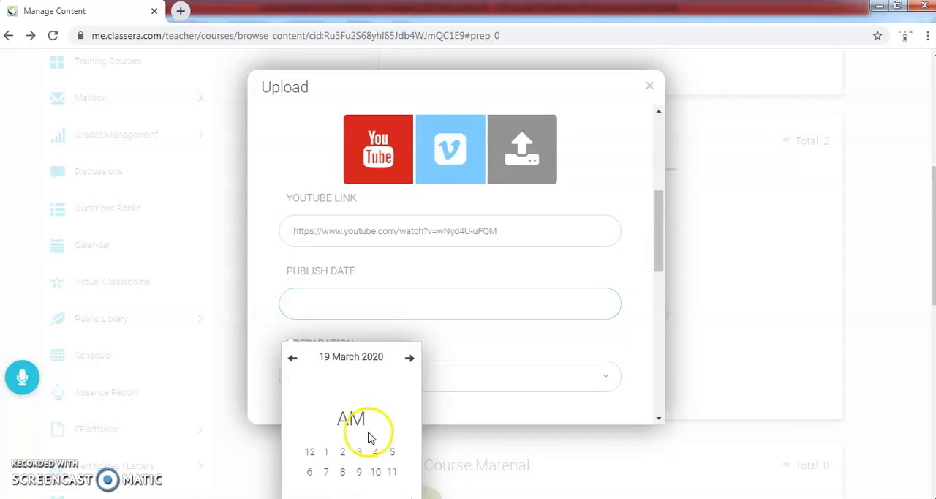
click(326, 471)
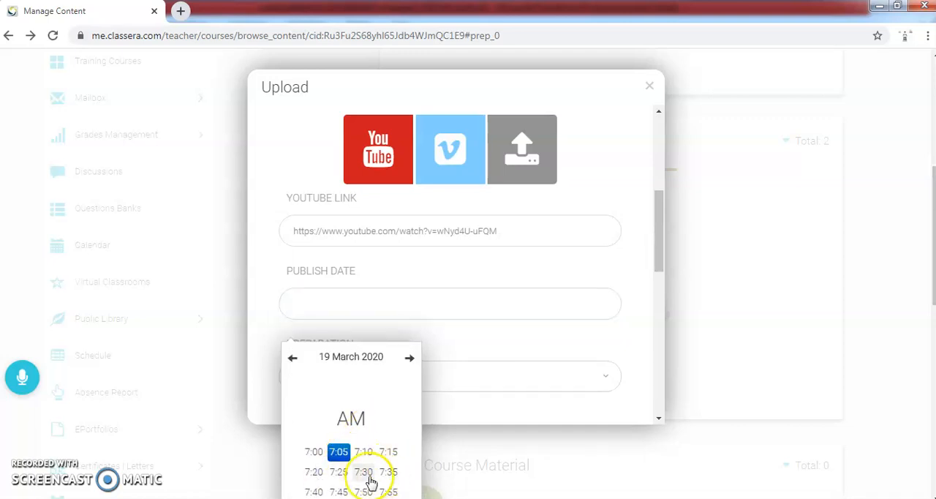
click(340, 491)
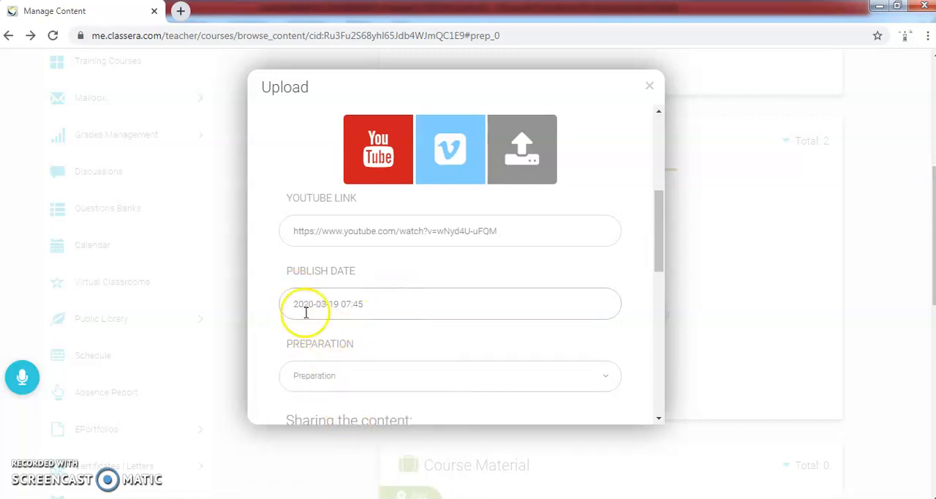
Step: Pick the Preparation option for the new video and enable sharing it on the timeline
drag(660, 259, 666, 298)
click(351, 214)
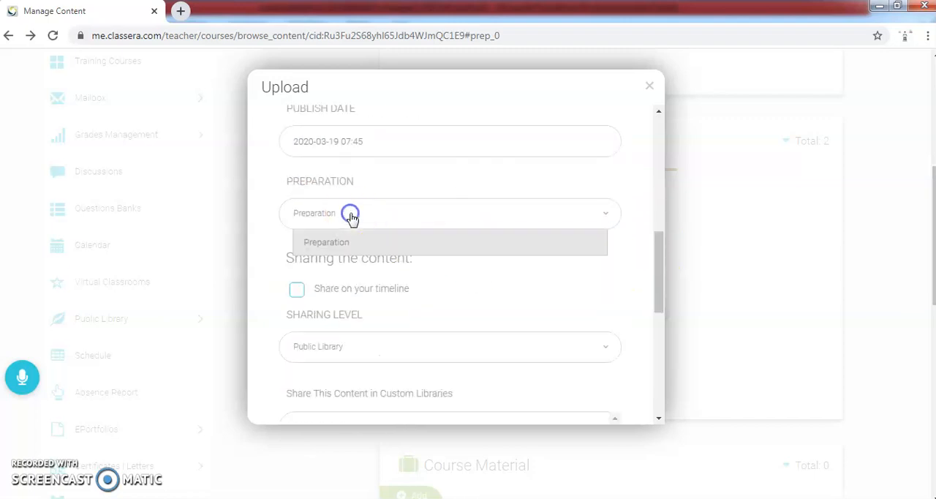
click(341, 242)
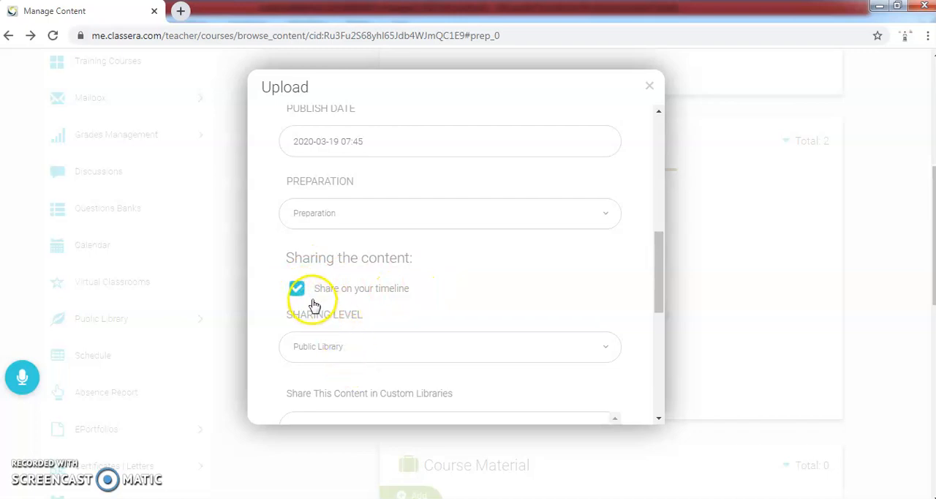
Step: Set the new video's sharing level to Your School
click(614, 353)
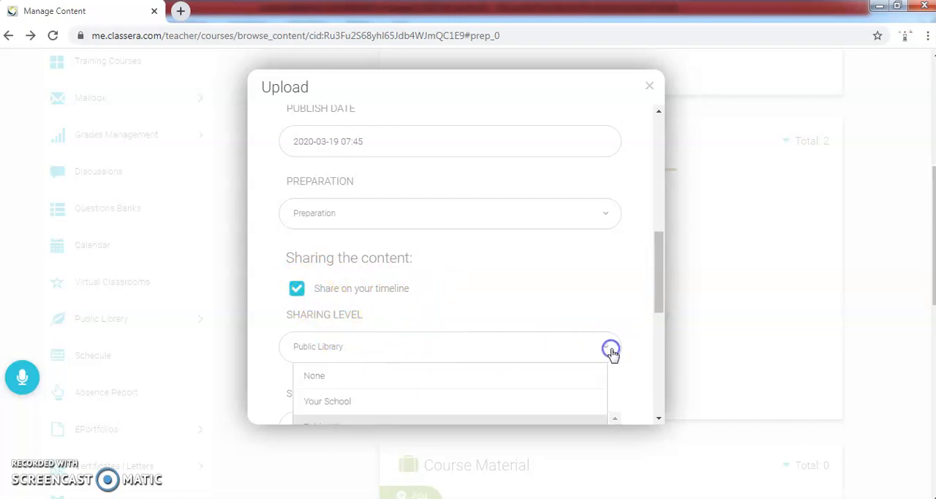
scroll(440, 313, down, 2)
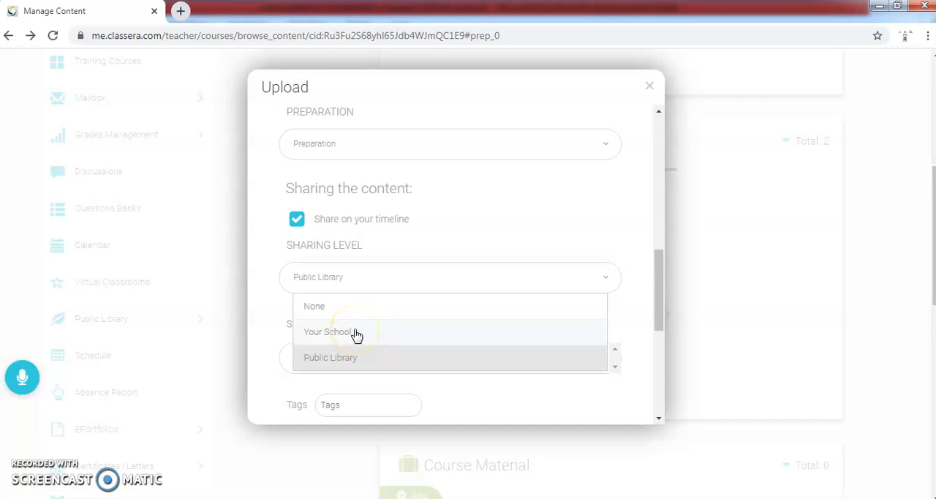
click(355, 334)
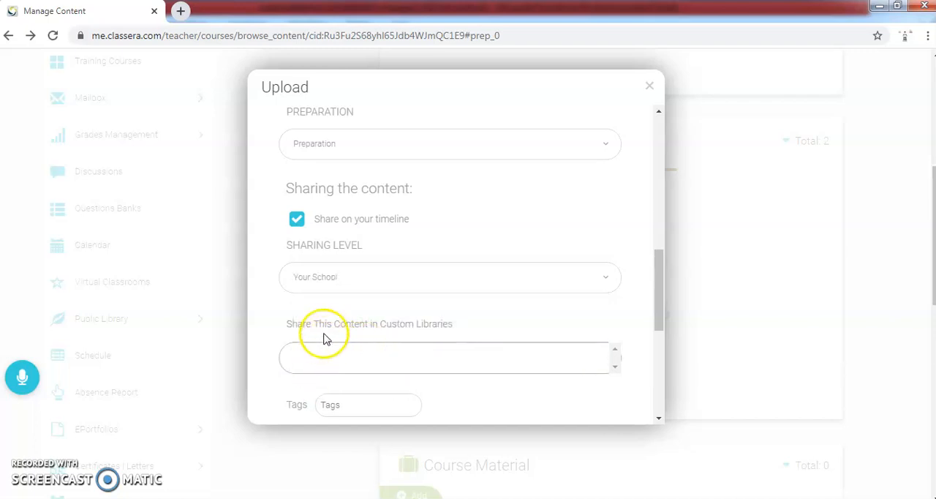
Step: Add the tags "class" and "2" to the new video and save the upload
click(483, 362)
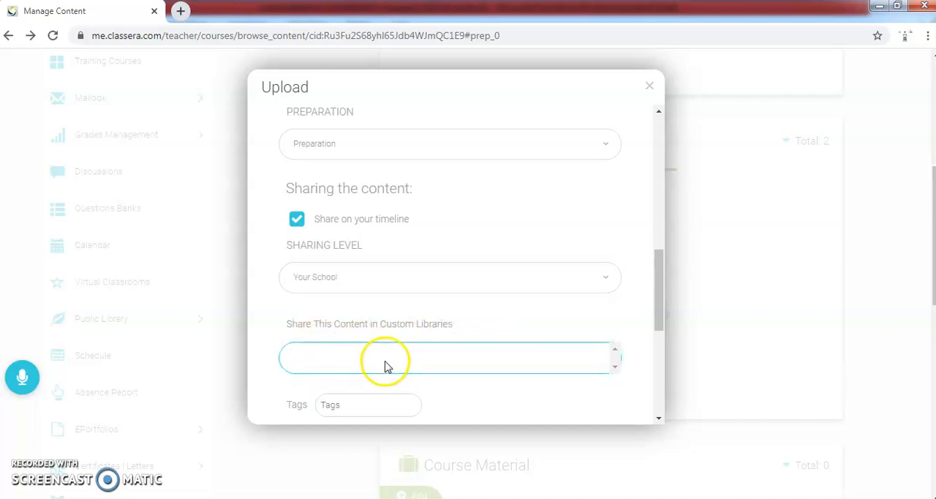
click(348, 406)
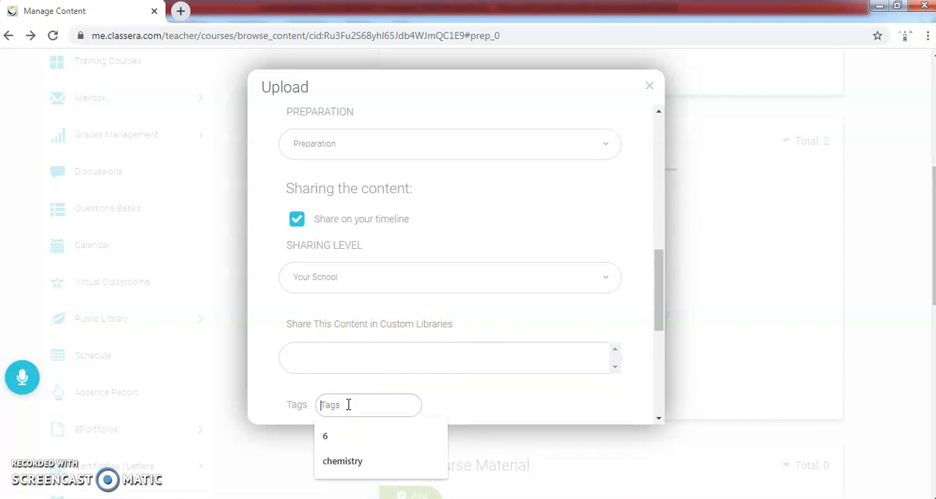
text(class)
key(Return)
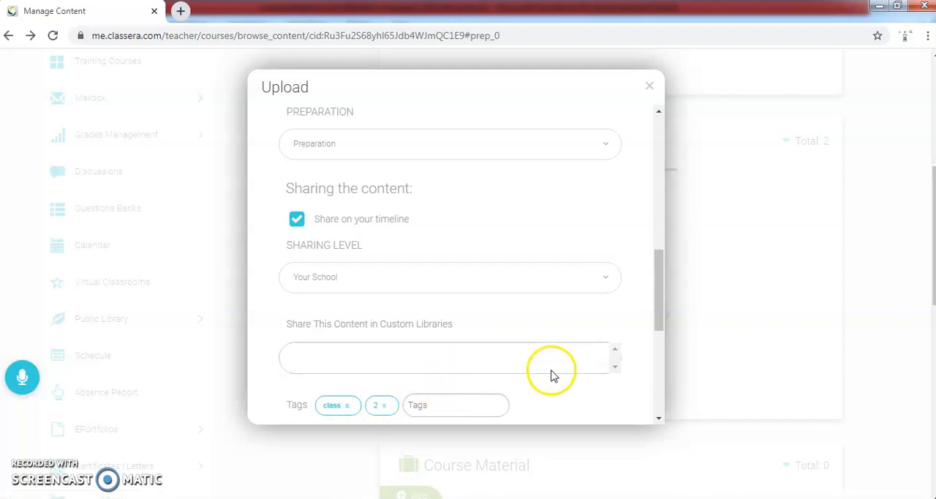
drag(659, 310, 662, 359)
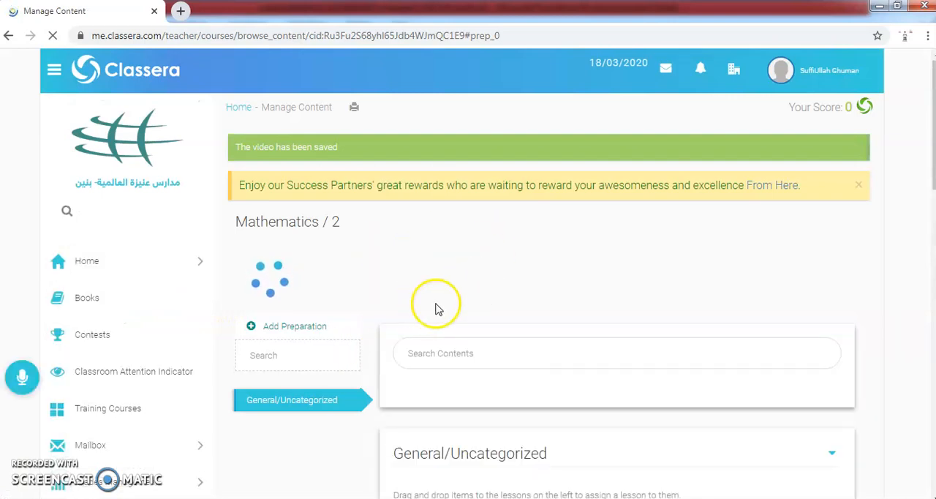
Step: Open the questions page of the Skill practice video dated March 19, 2020, and look at its question creation form
scroll(314, 299, down, 2)
scroll(315, 292, down, 4)
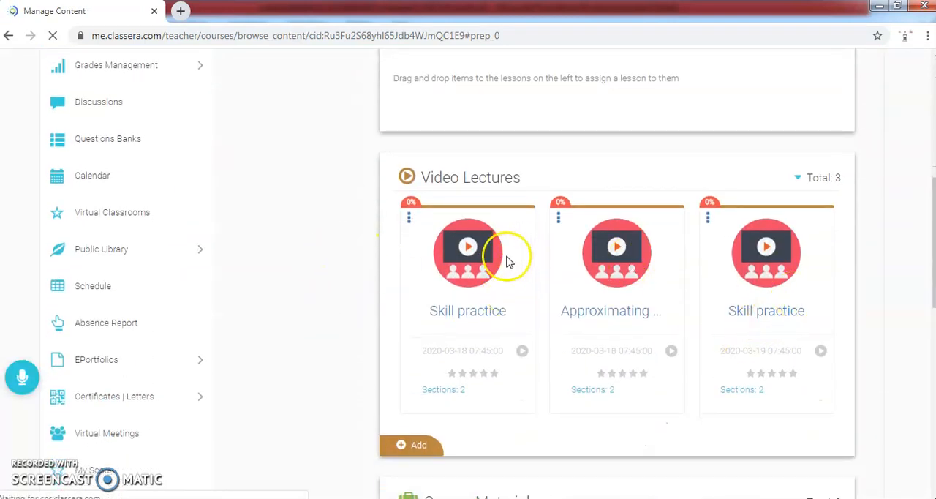
scroll(333, 282, down, 5)
scroll(373, 289, up, 3)
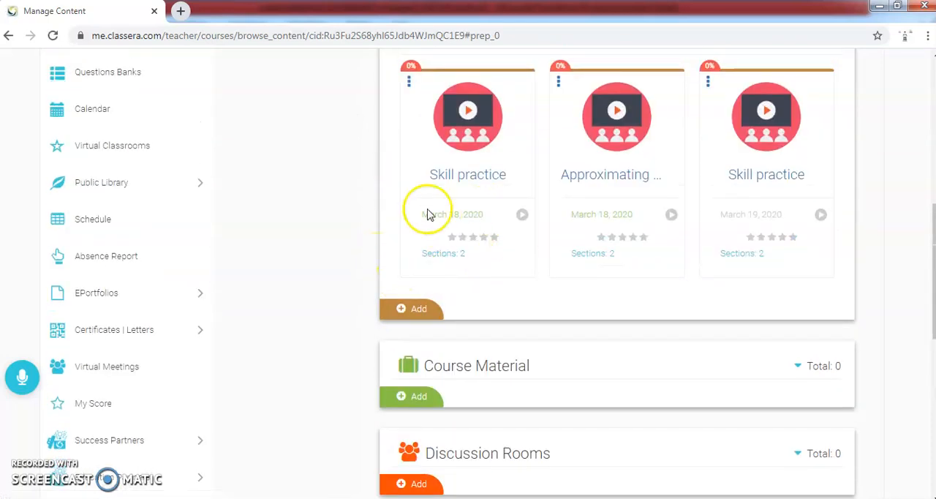
scroll(564, 228, up, 1)
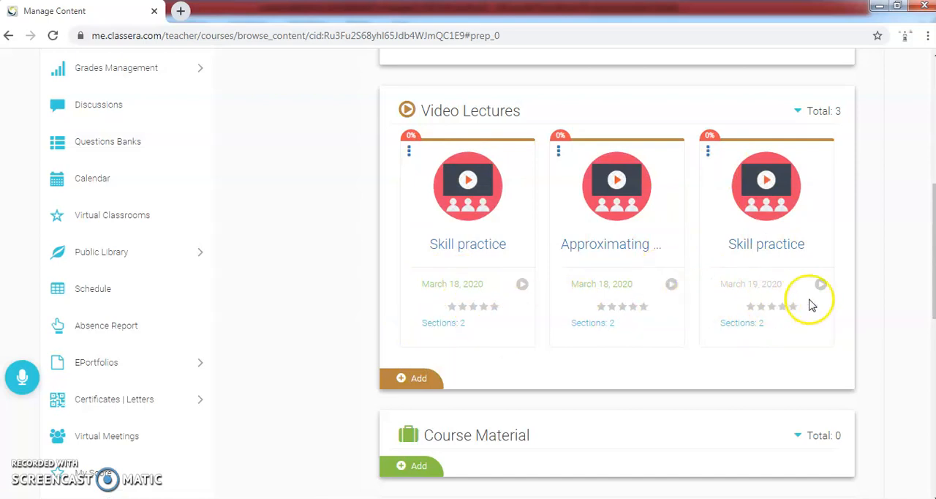
click(709, 152)
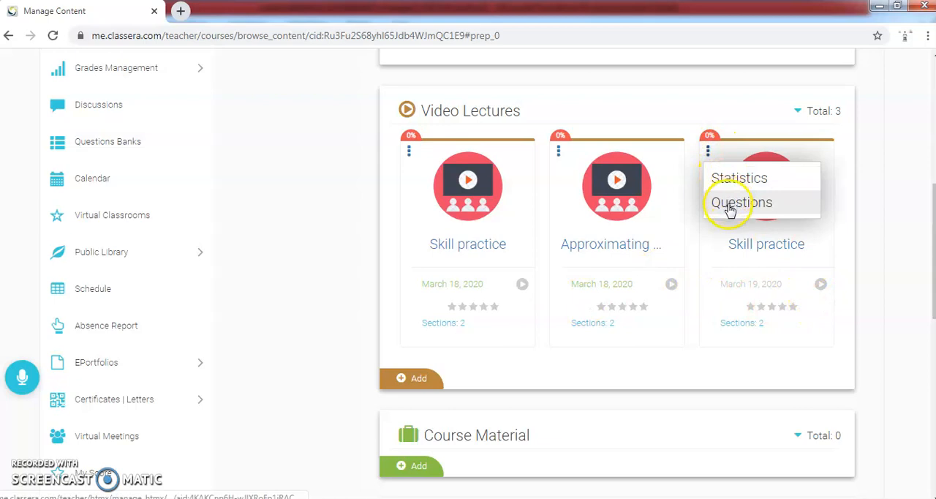
click(706, 152)
click(707, 153)
click(717, 207)
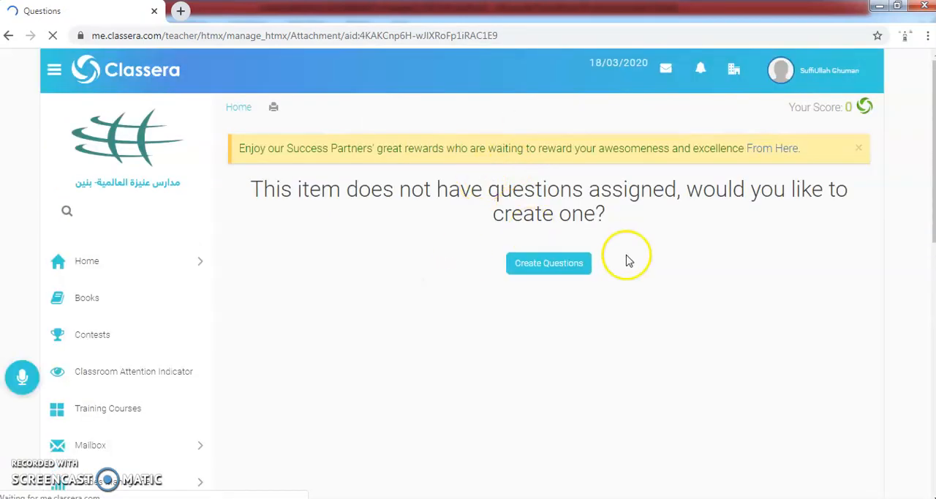
click(536, 278)
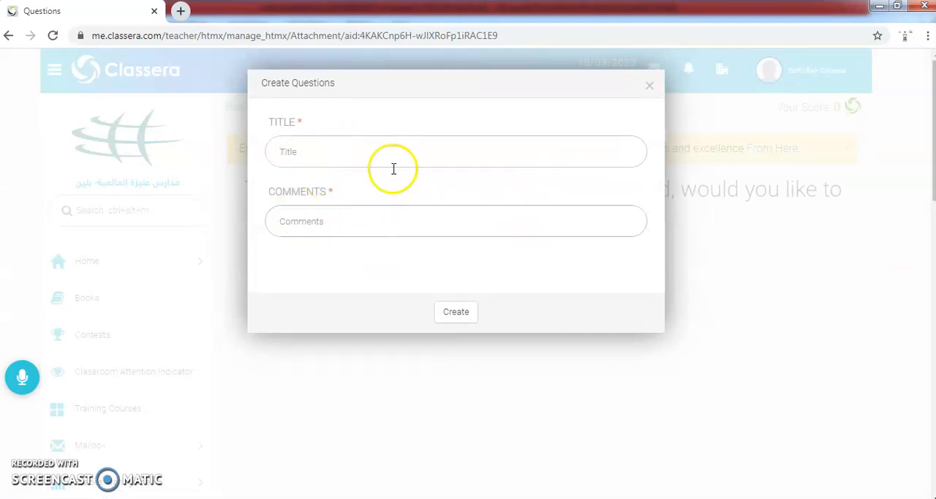
click(649, 86)
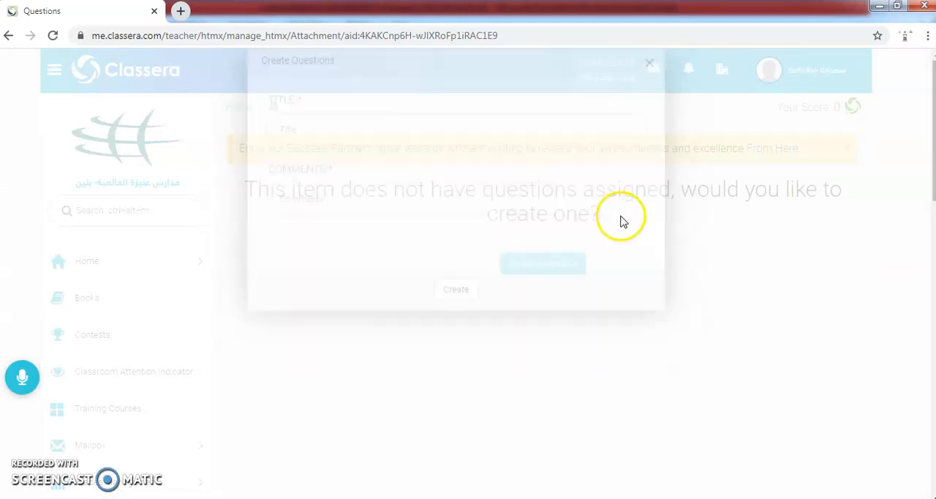
Step: Return to the Mathematics / 2 course content and its video lectures
click(130, 269)
click(112, 337)
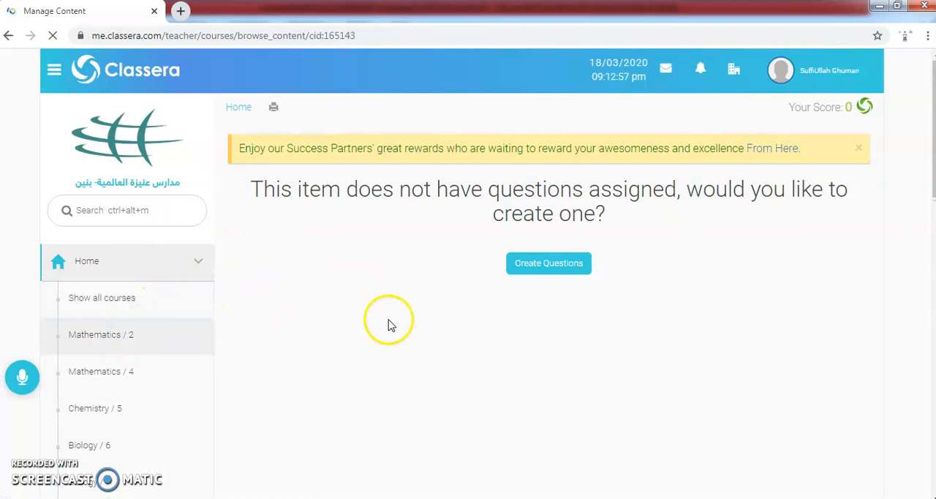
scroll(620, 348, down, 5)
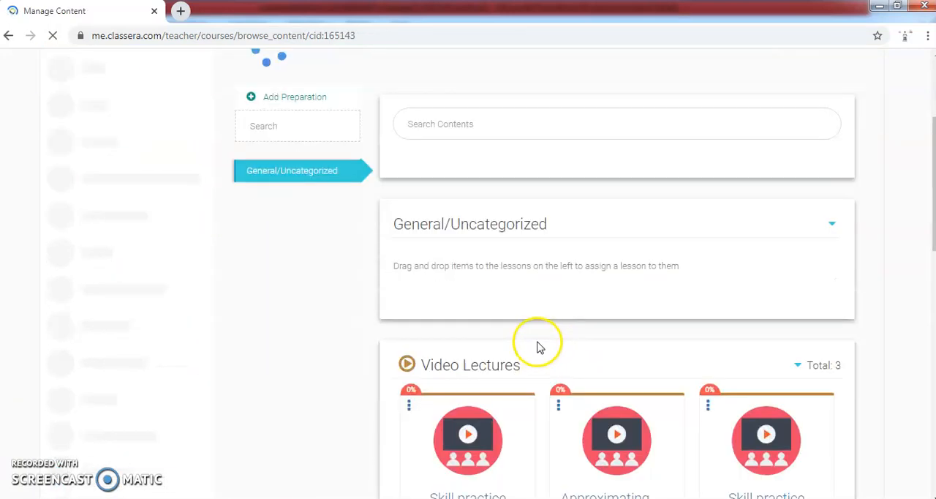
scroll(724, 384, down, 1)
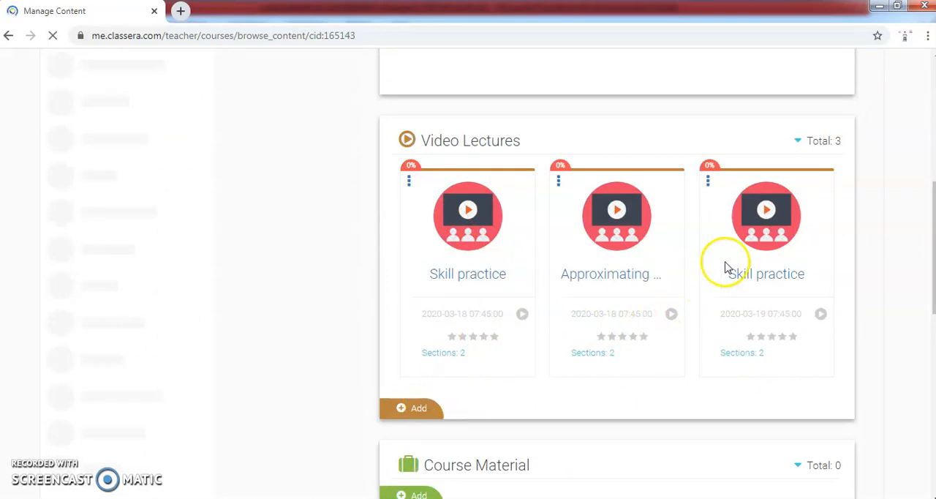
scroll(471, 274, down, 1)
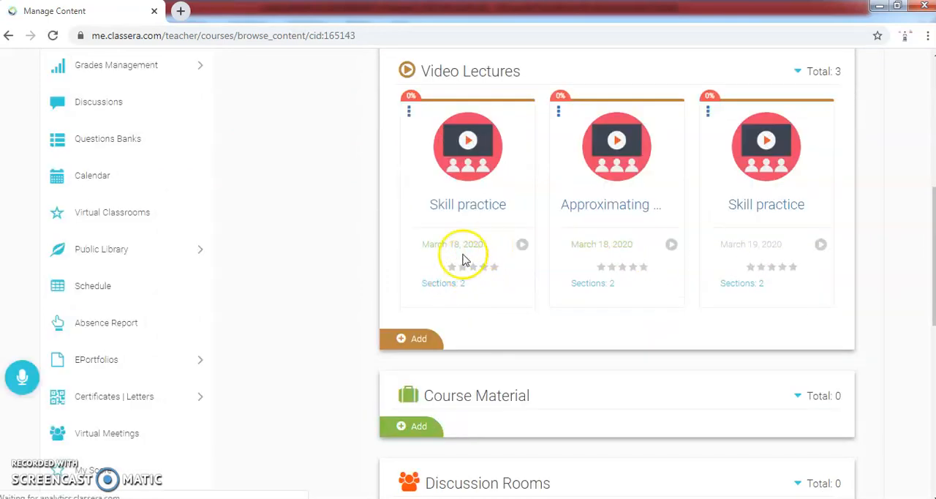
Step: Open the Skill practice video lecture dated March 18, 2020 for editing
click(463, 205)
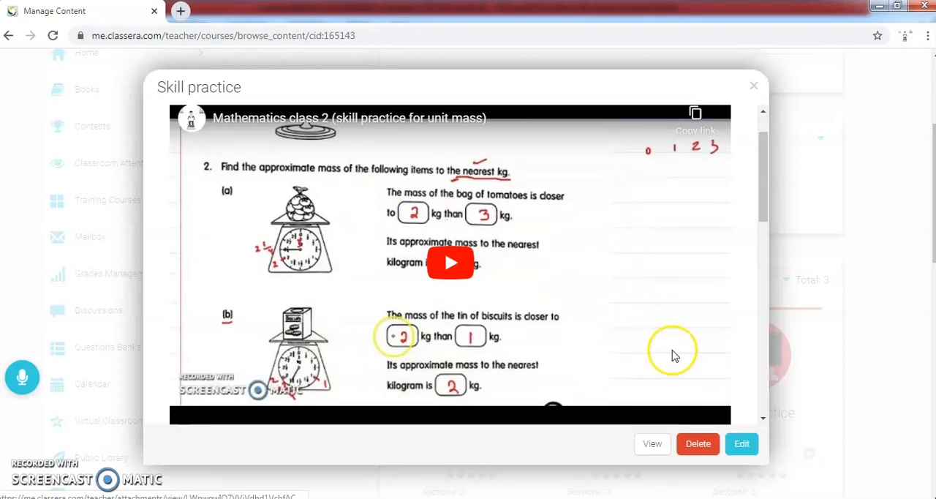
scroll(670, 353, down, 2)
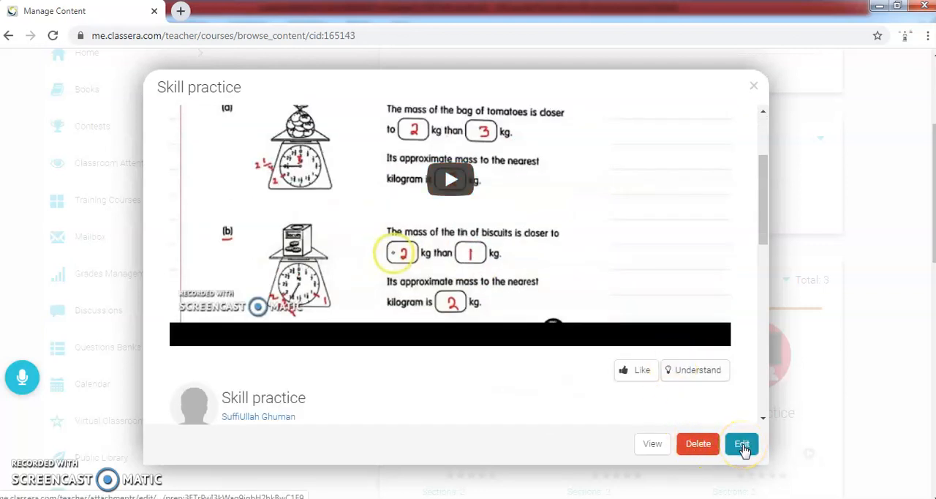
click(741, 444)
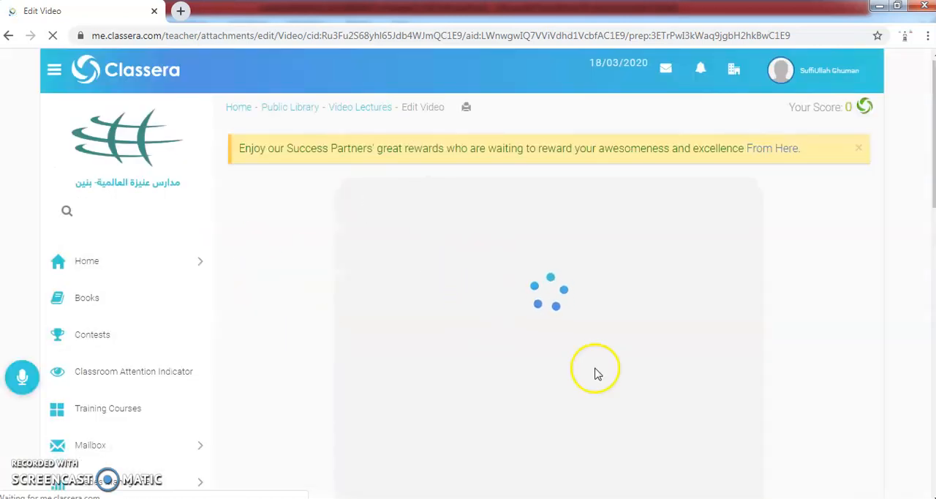
Step: Review the Skill practice video's details, sharing settings and sections 2A and 2B, and approve the edit form with its existing values
scroll(428, 285, down, 1)
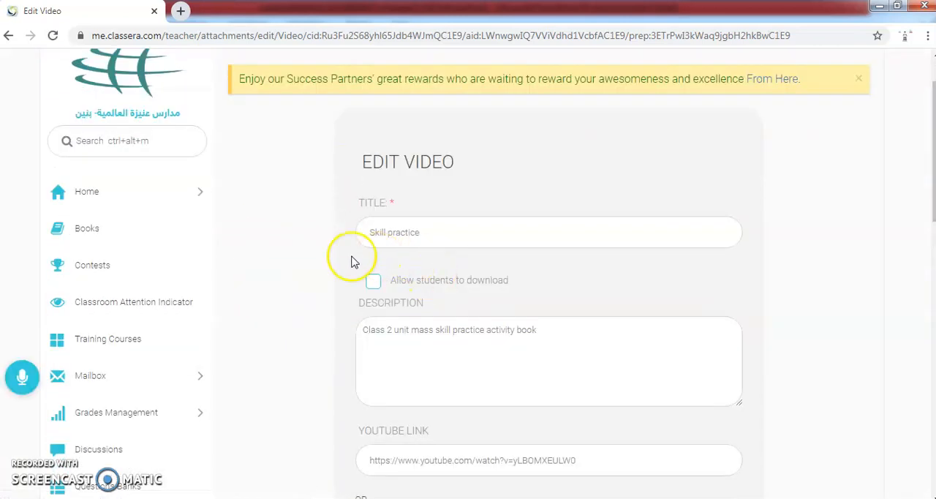
scroll(382, 382, down, 2)
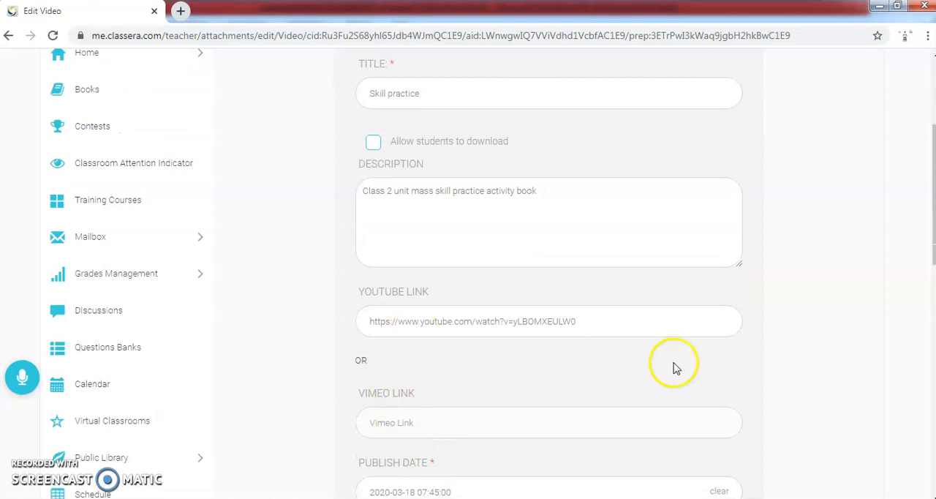
scroll(449, 355, down, 2)
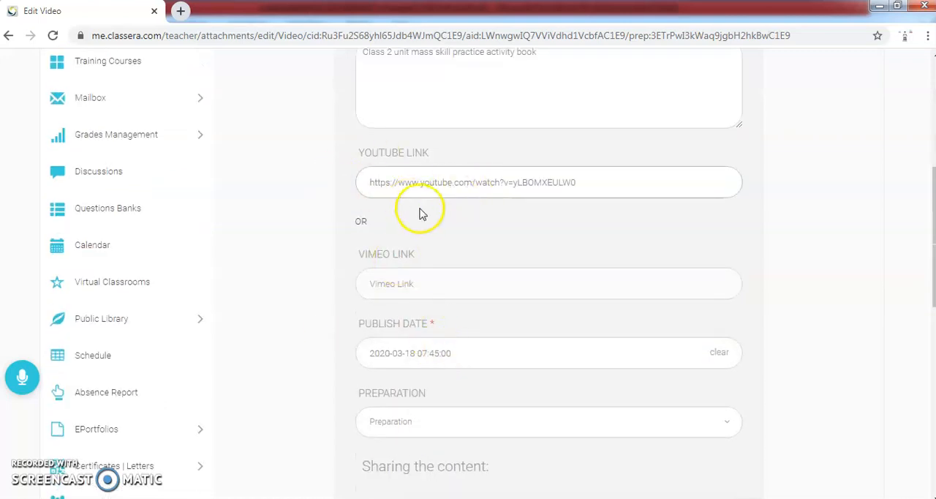
scroll(438, 343, down, 6)
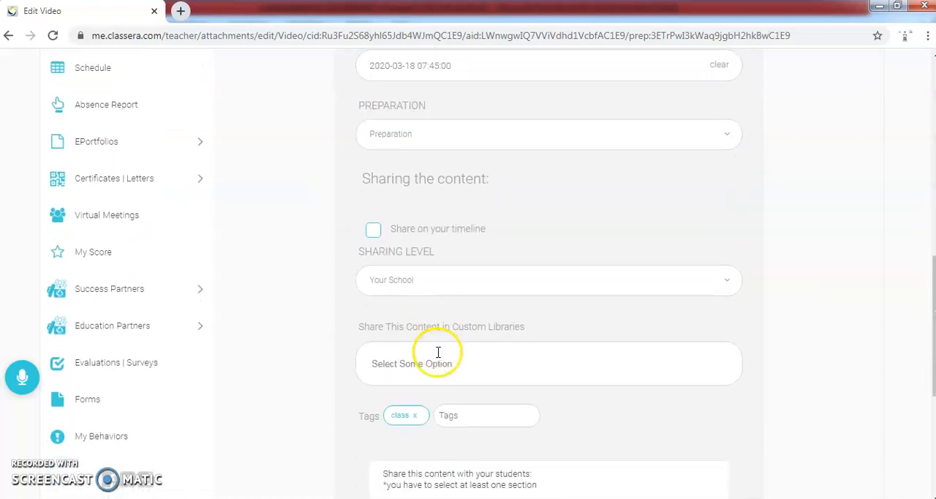
scroll(500, 315, down, 3)
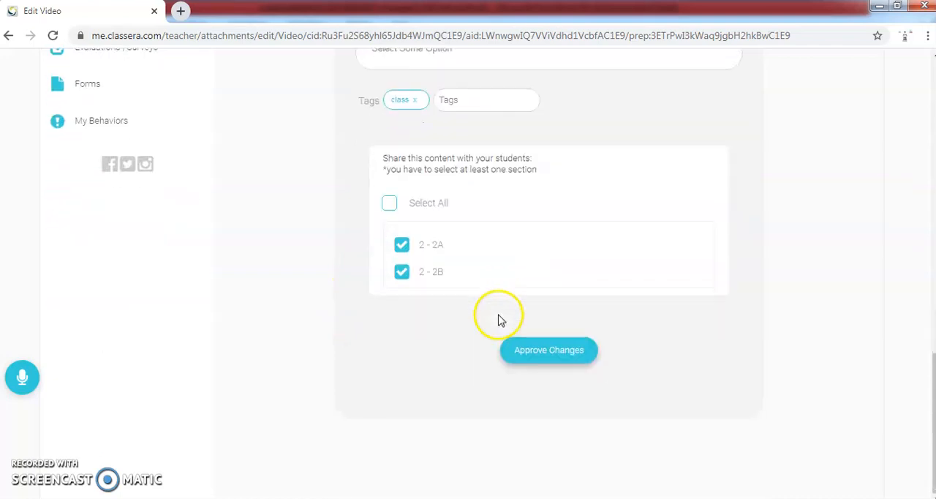
click(541, 353)
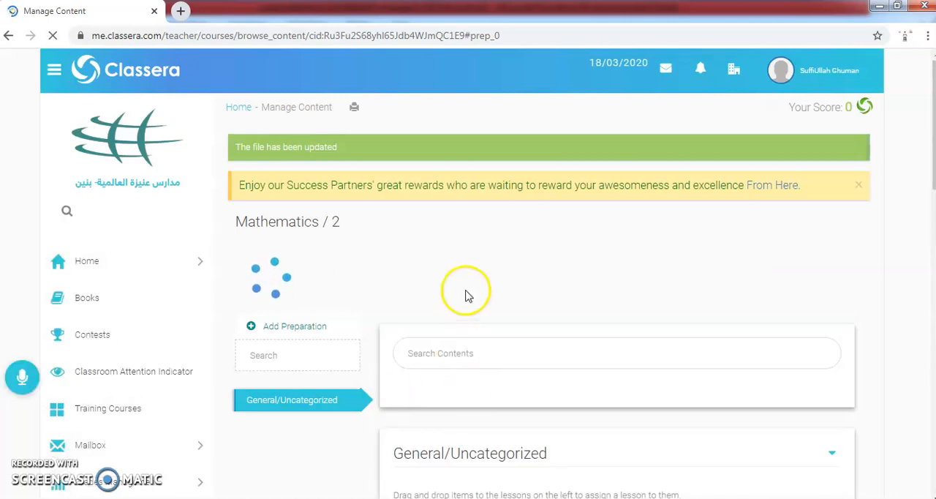
Step: Start a new course material upload titled "Skill practice" with the description "uhjkjhkjj"
scroll(461, 286, down, 8)
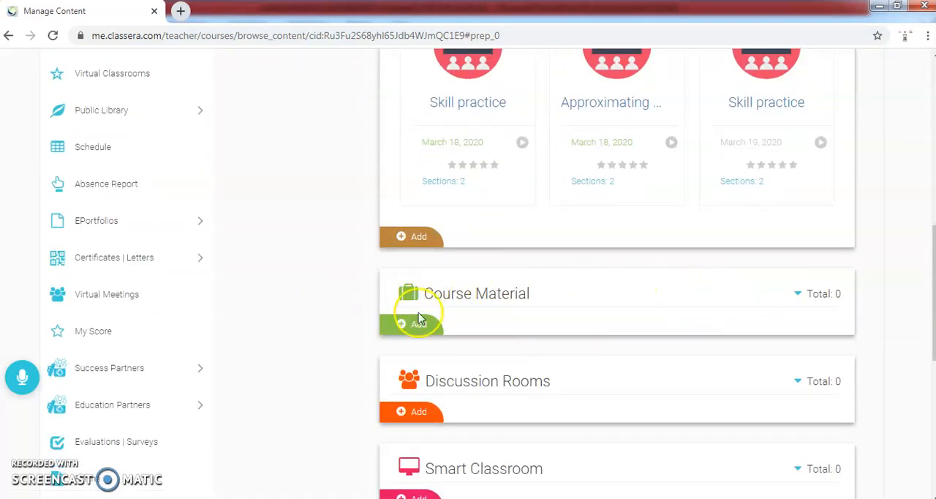
click(414, 326)
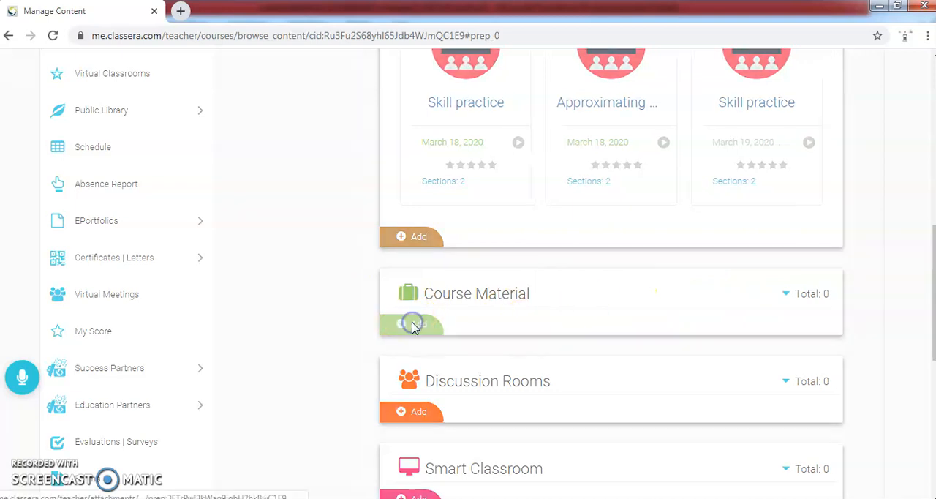
click(314, 214)
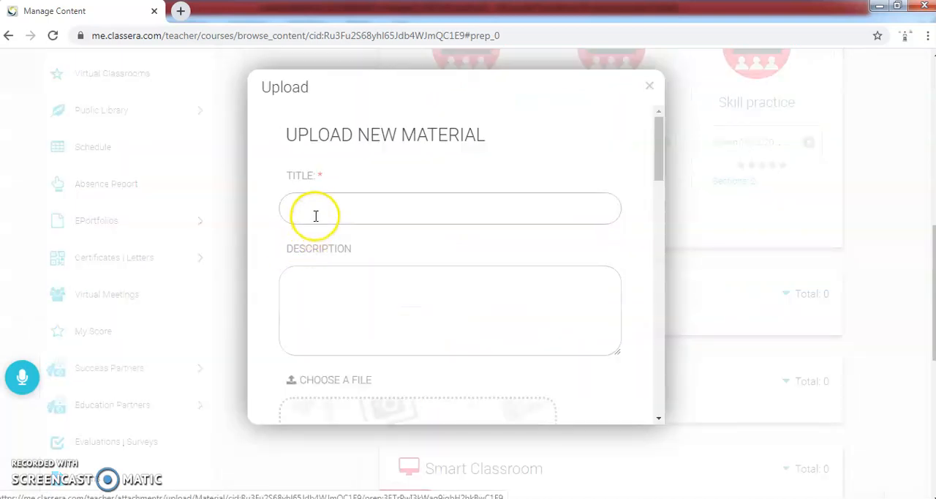
click(315, 214)
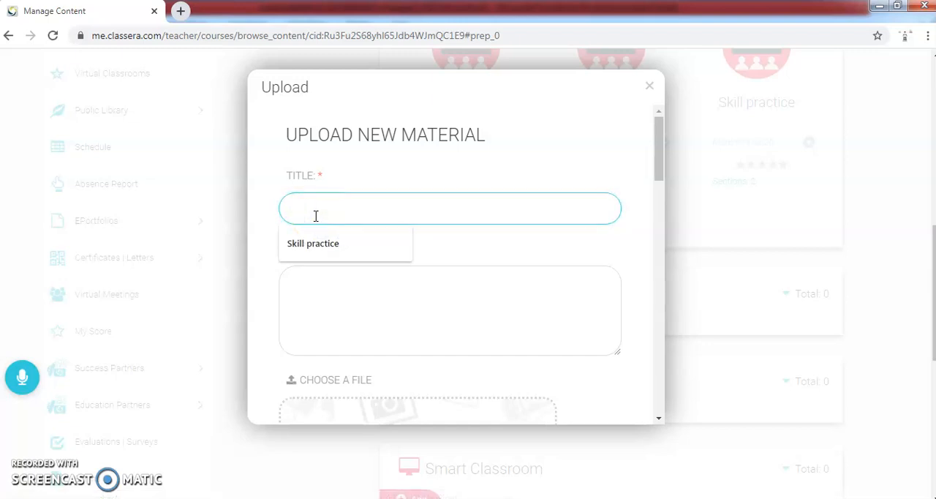
click(315, 247)
click(392, 318)
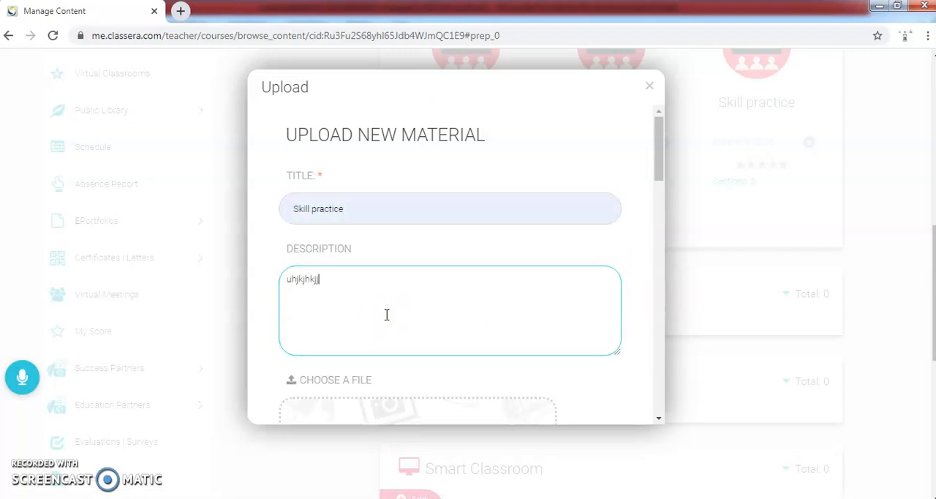
Step: Examine the material form's file upload with its allowed formats, cover image, publish date and preparation fields
scroll(377, 288, down, 3)
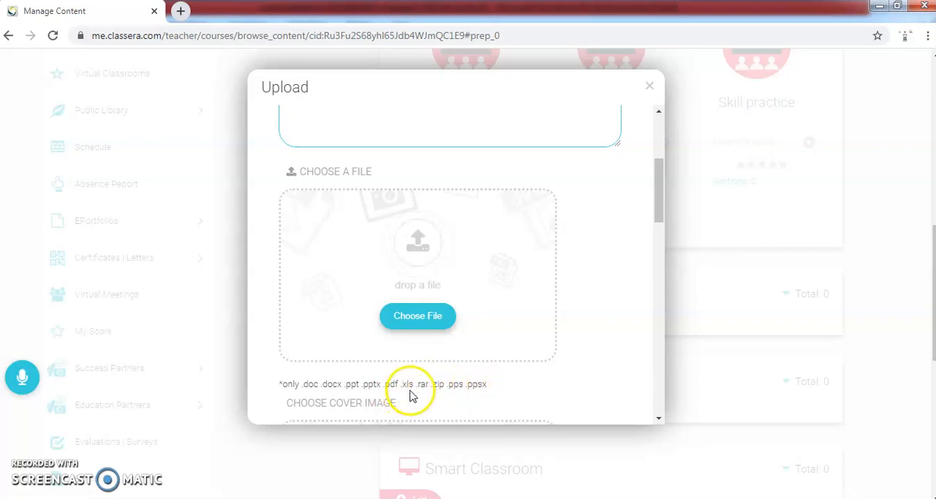
scroll(370, 323, down, 1)
scroll(370, 321, down, 2)
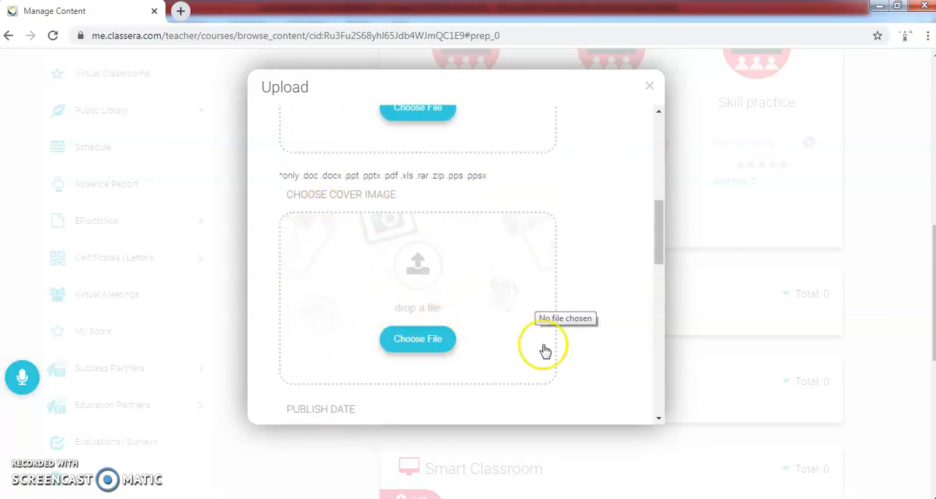
scroll(459, 298, down, 1)
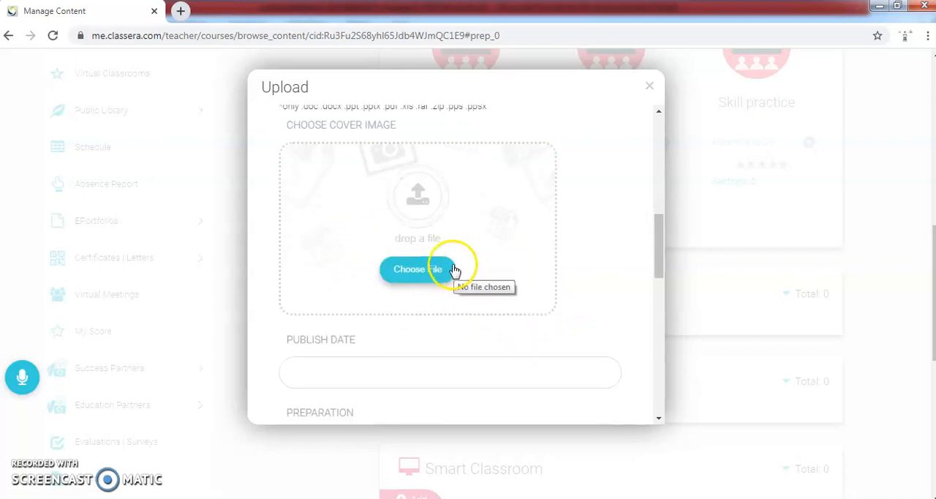
scroll(446, 278, down, 1)
scroll(378, 294, up, 3)
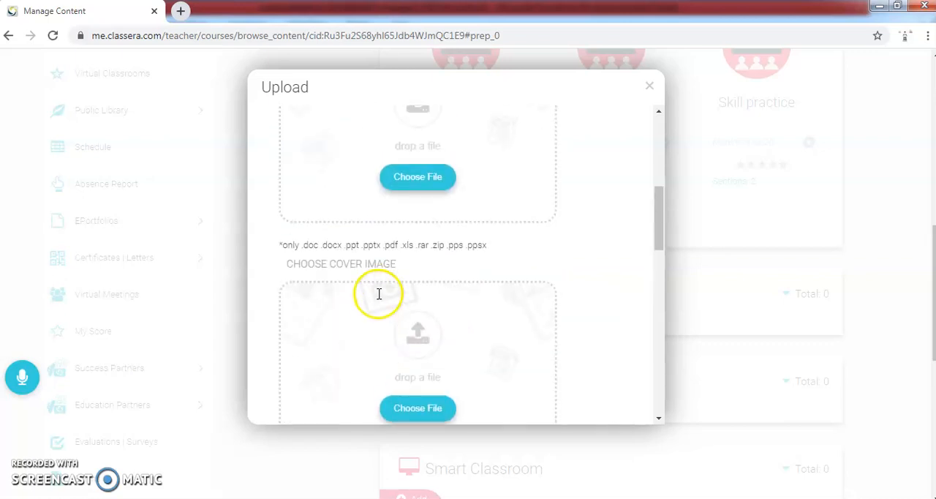
scroll(379, 294, up, 1)
scroll(383, 293, down, 5)
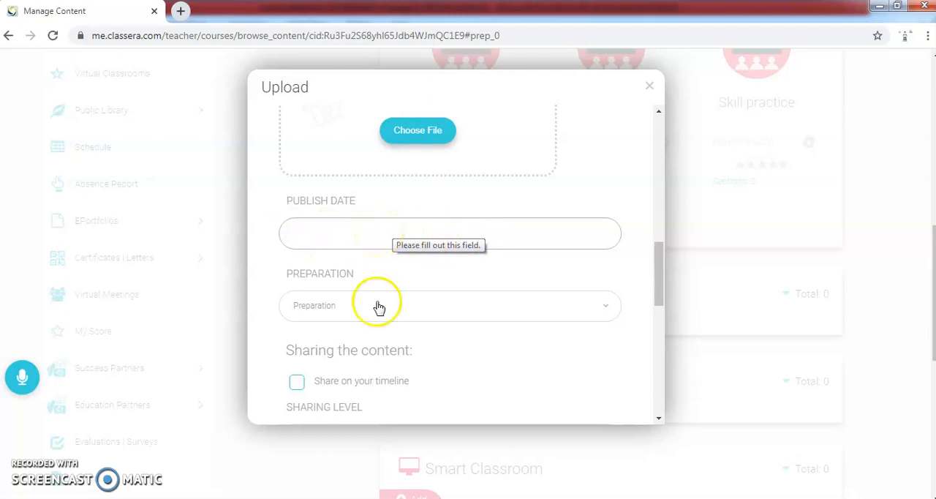
scroll(306, 351, down, 2)
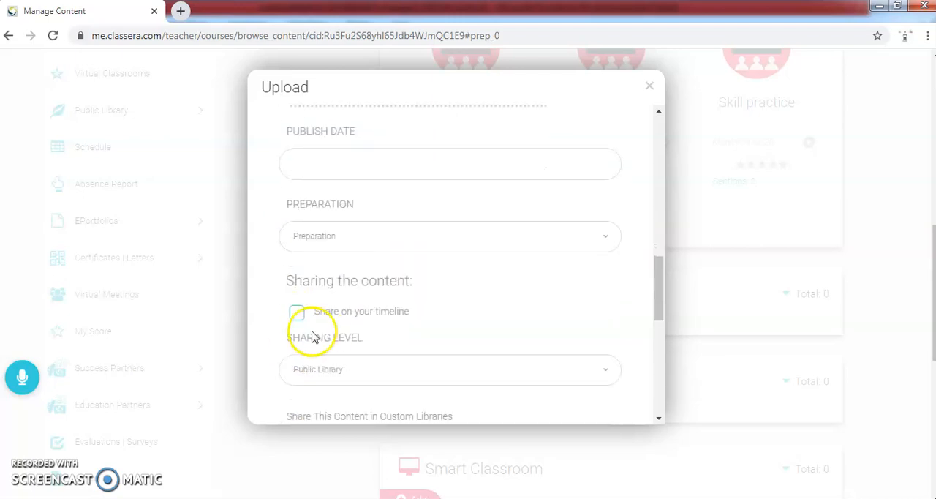
Step: Examine the material's sharing levels and its section and student publishing options, and close the form without uploading
click(411, 297)
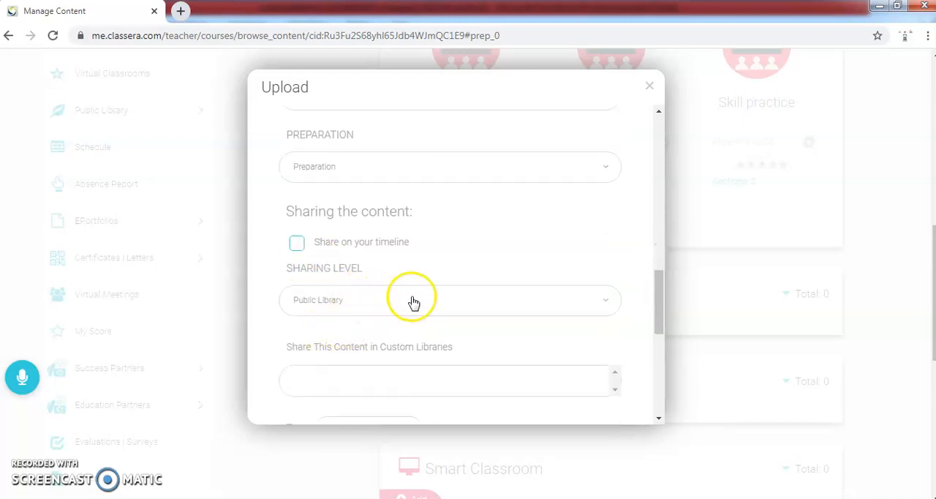
click(466, 247)
scroll(350, 322, down, 2)
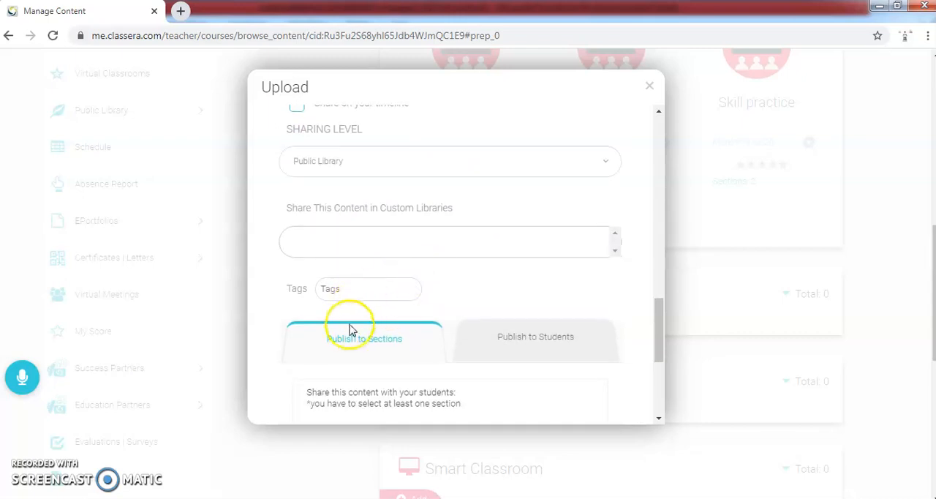
scroll(348, 318, down, 1)
scroll(334, 317, down, 1)
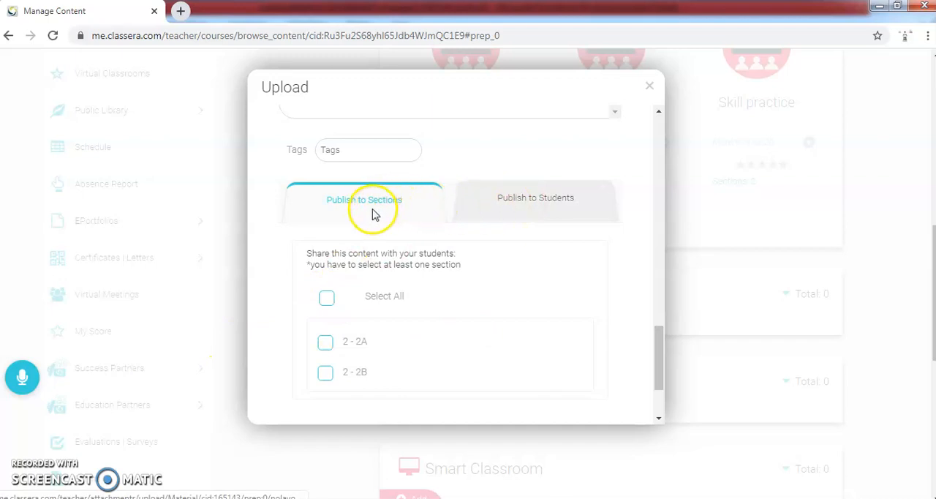
click(549, 206)
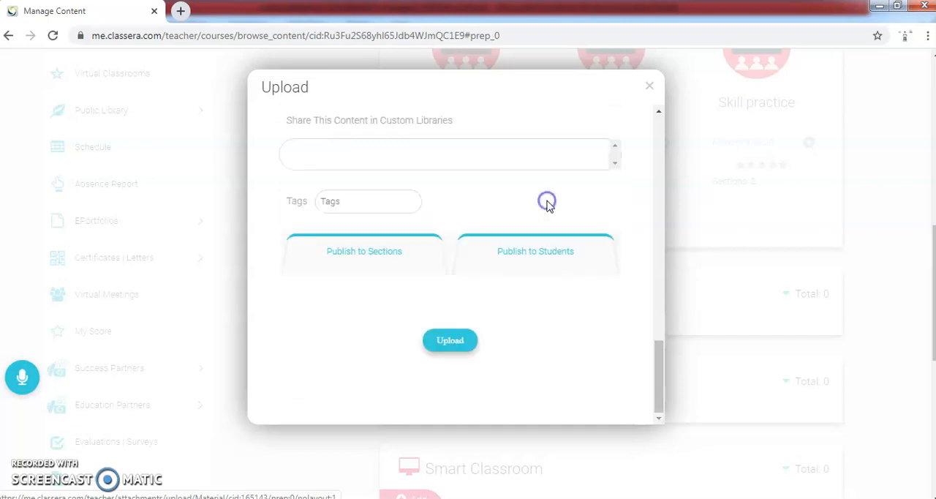
click(388, 251)
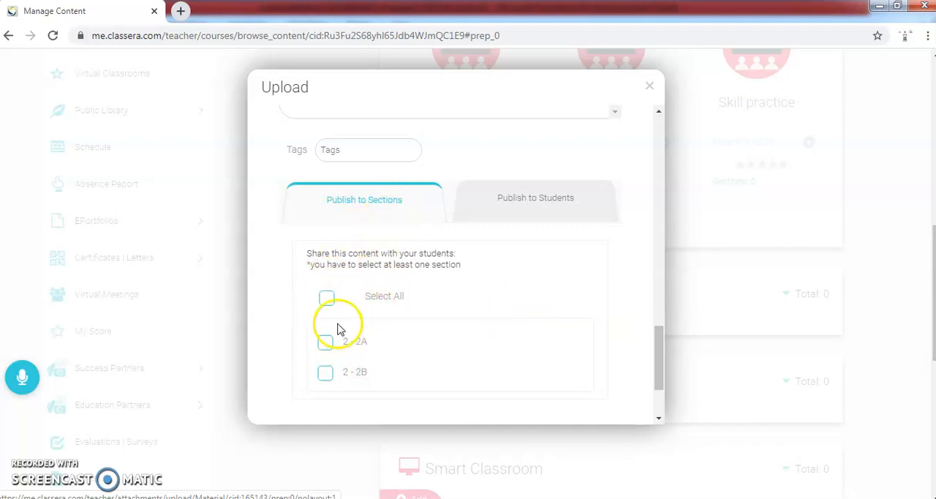
scroll(592, 242, up, 6)
scroll(584, 259, up, 6)
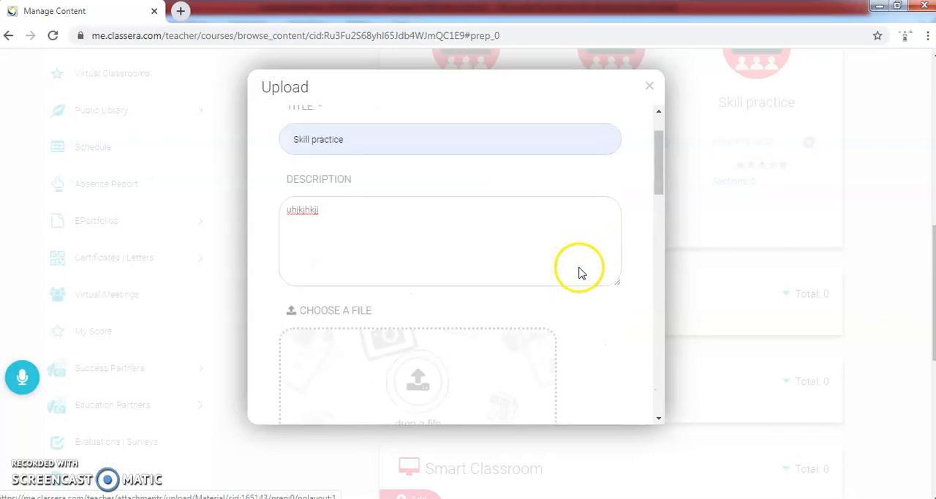
click(649, 89)
Step: Open the form for creating a new assignment in the Mathematics / 2 course
scroll(475, 336, down, 2)
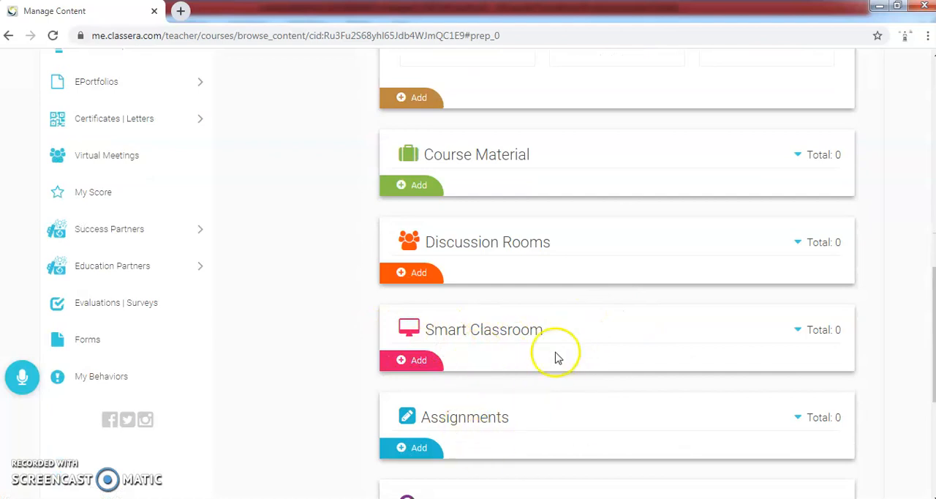
scroll(371, 234, up, 3)
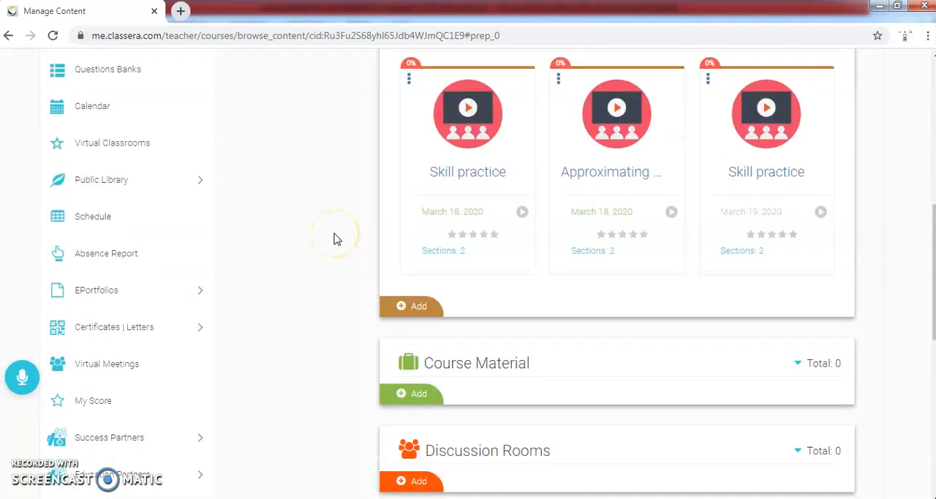
scroll(335, 238, up, 4)
scroll(337, 248, down, 5)
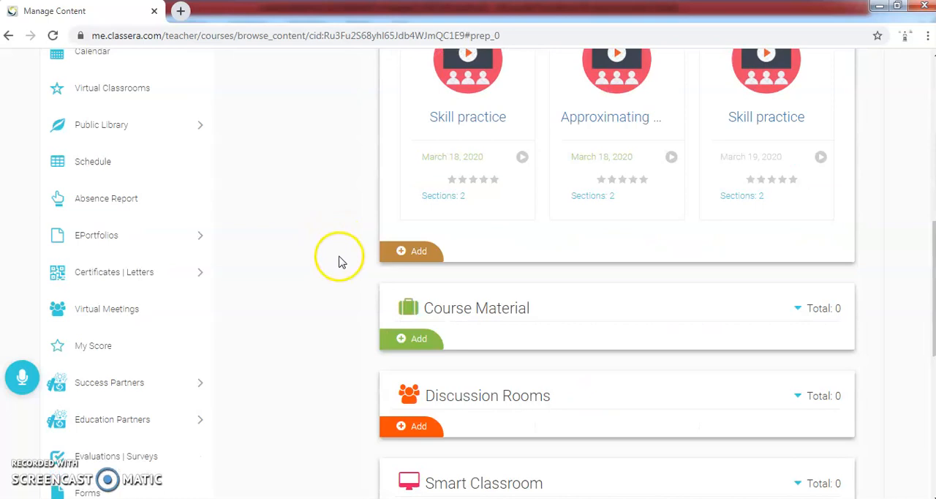
scroll(351, 264, down, 5)
scroll(344, 300, up, 1)
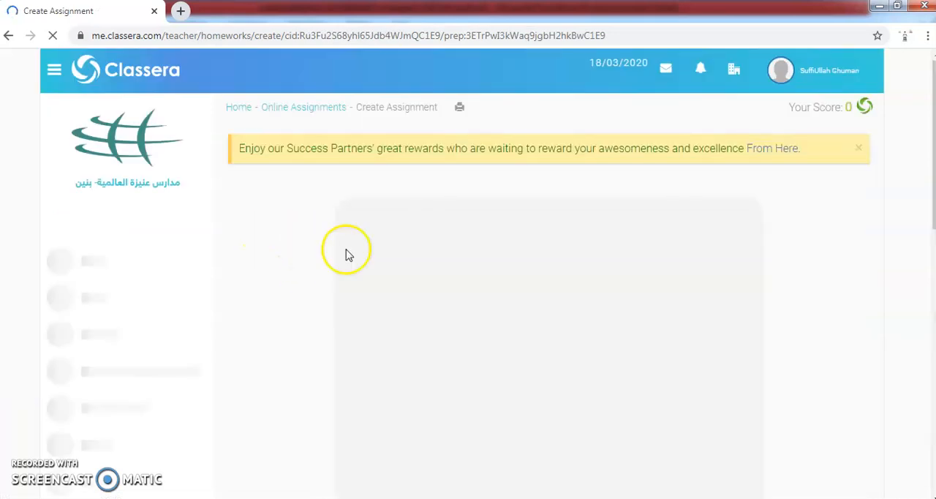
Step: Examine the assignment form's title, publishing, due and cutoff dates, and its grade category and preparation choices
scroll(424, 231, down, 1)
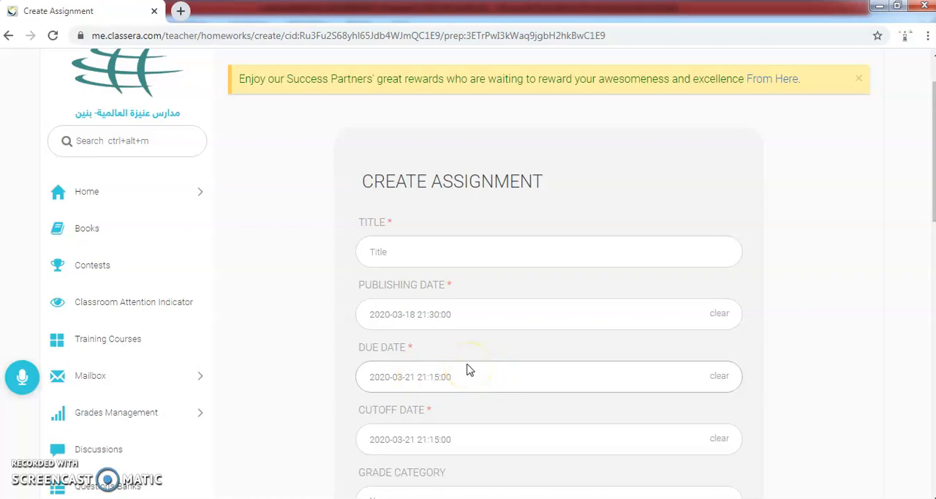
scroll(470, 369, down, 1)
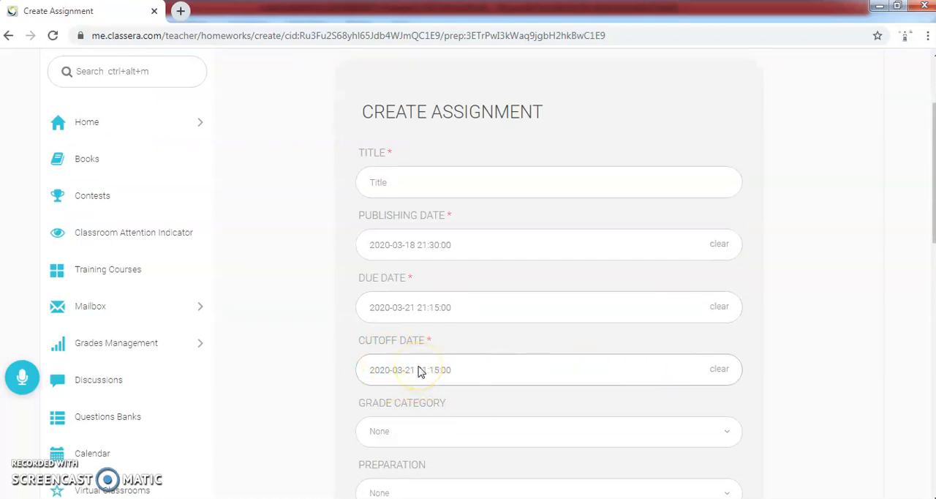
scroll(411, 375, down, 2)
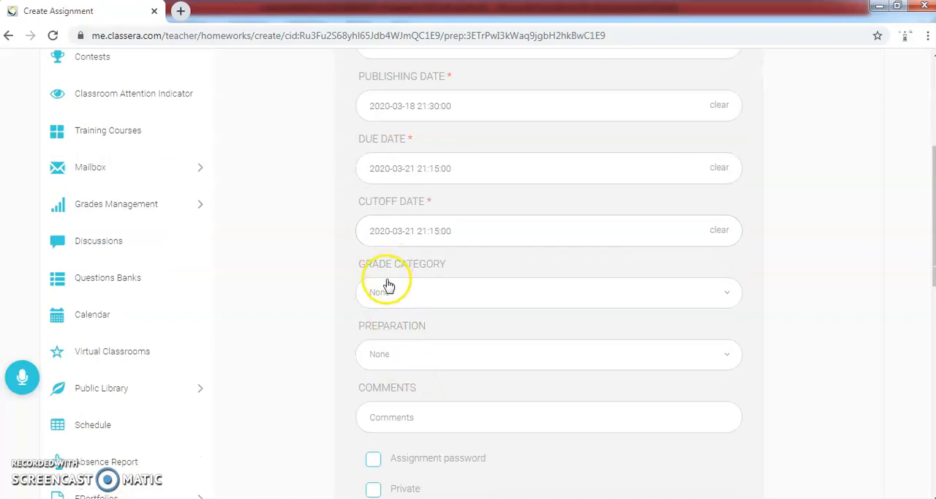
click(723, 294)
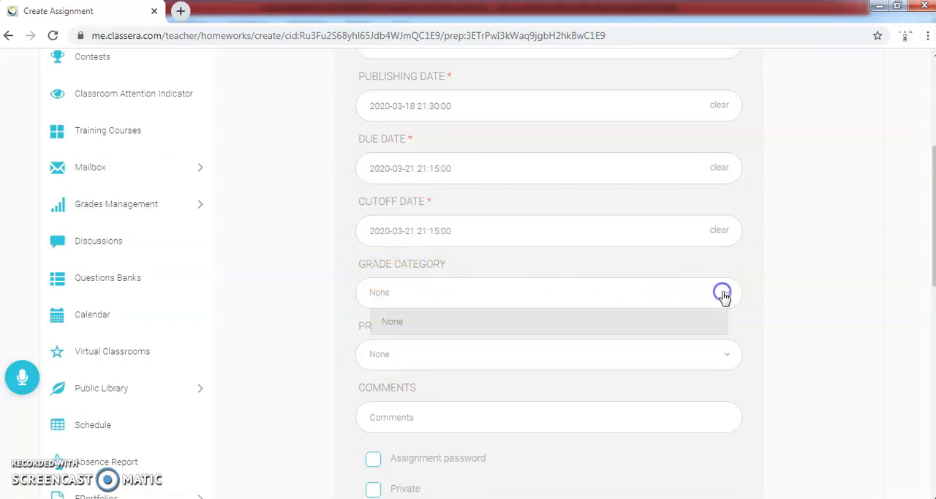
click(312, 305)
click(457, 356)
click(359, 355)
Step: Examine the assignment's password, privacy, correct-answer, submission and attachment options, and its section and student publishing choices
scroll(319, 374, down, 3)
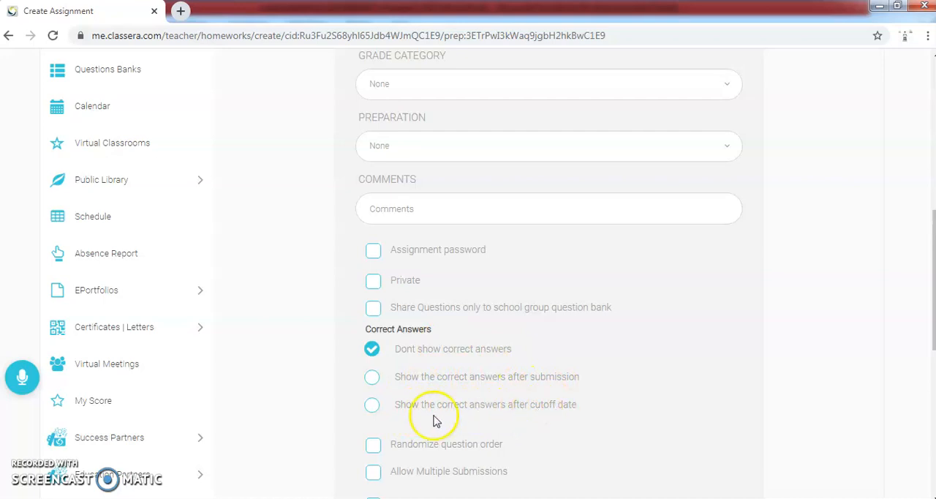
scroll(450, 342, down, 3)
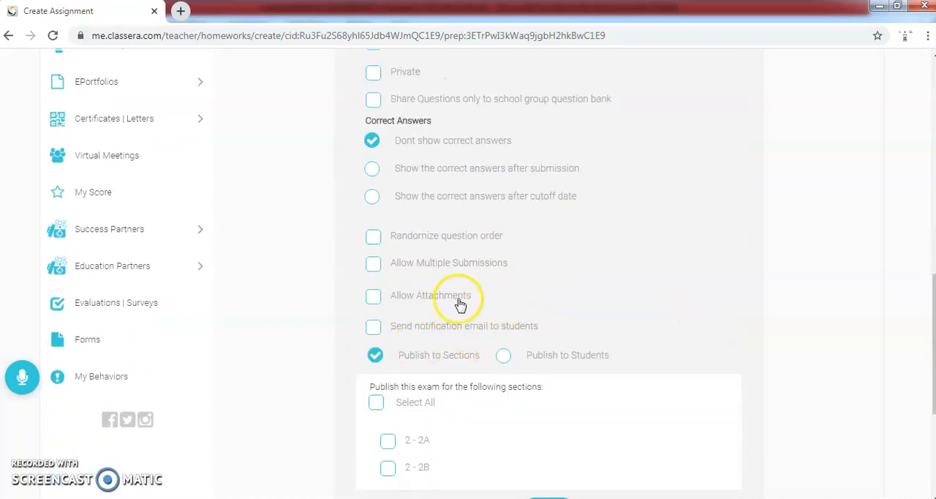
scroll(346, 296, up, 9)
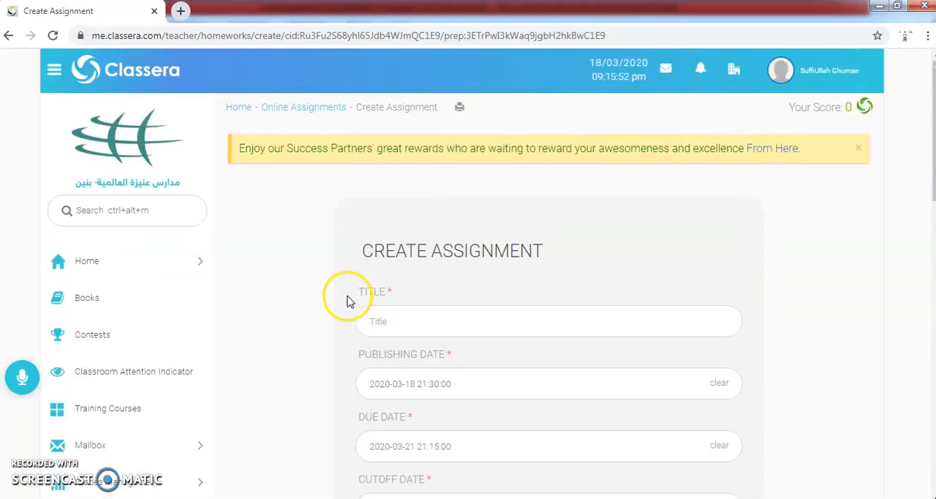
Step: Return to the Mathematics / 2 course content without creating the assignment and review its video lectures and course material sections
click(73, 265)
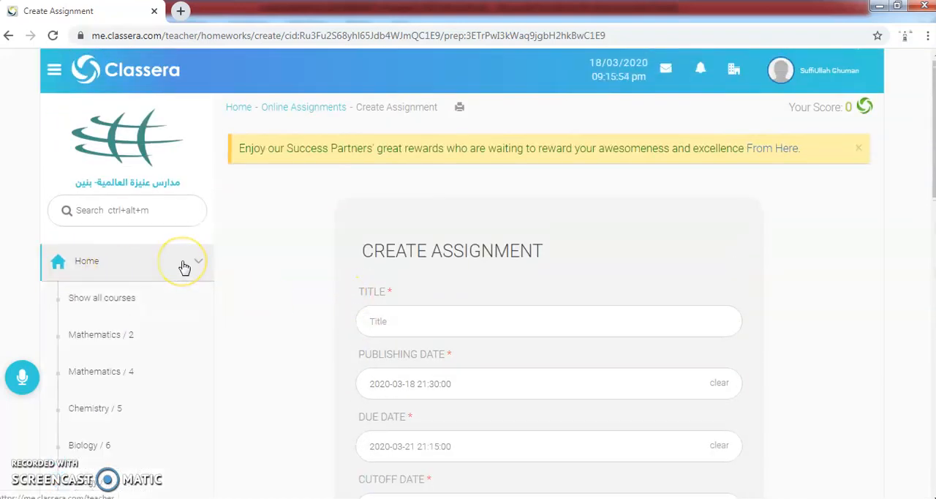
click(131, 337)
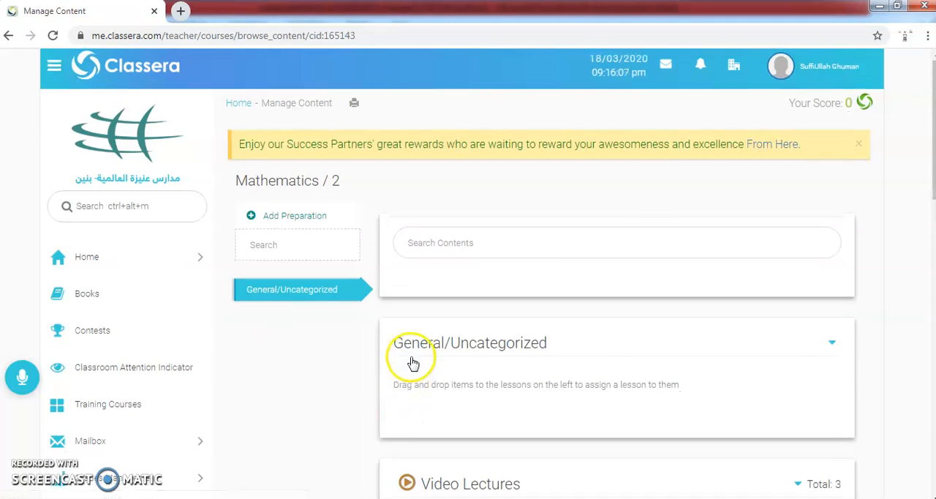
scroll(408, 359, down, 3)
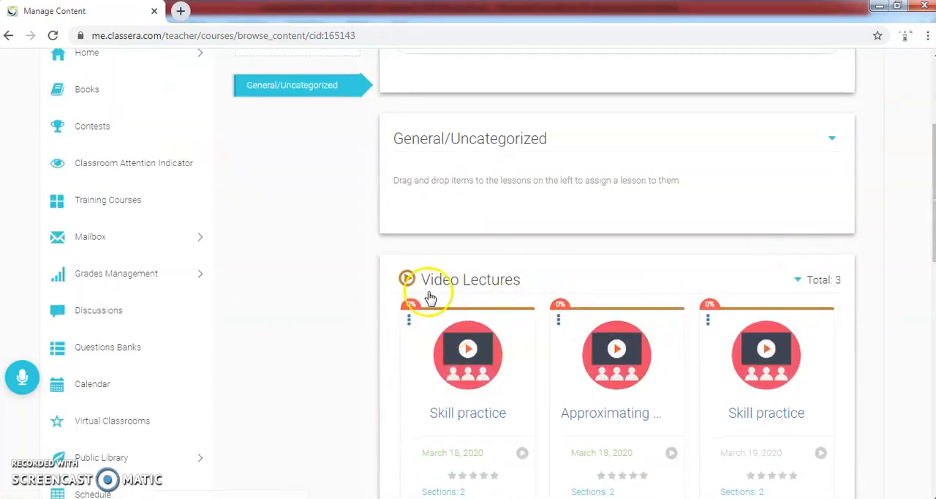
scroll(380, 267, down, 1)
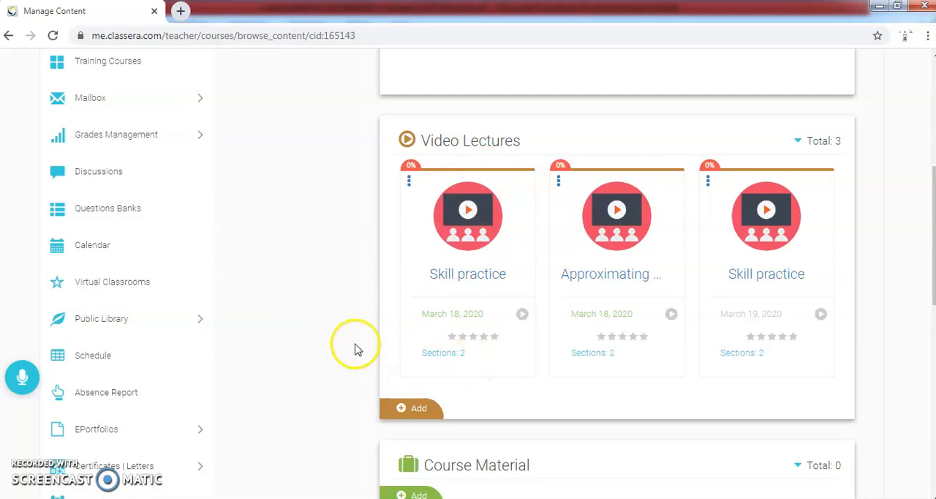
scroll(350, 348, down, 1)
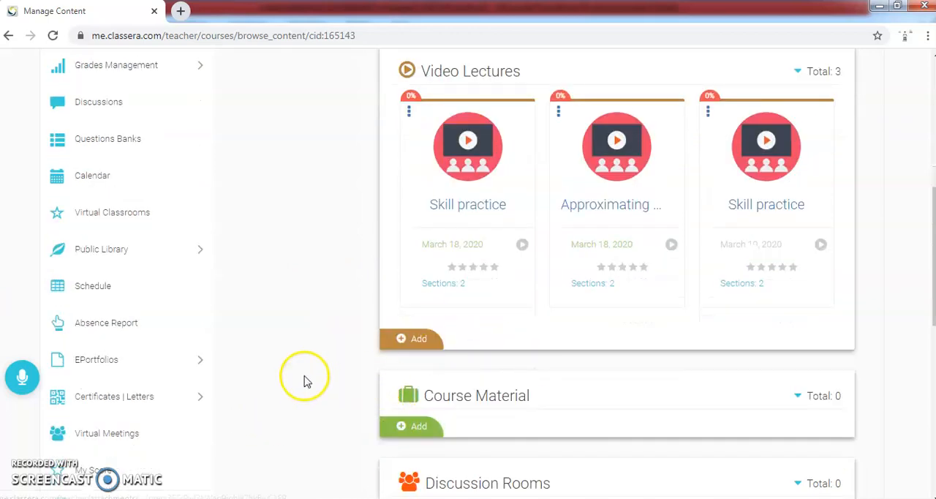